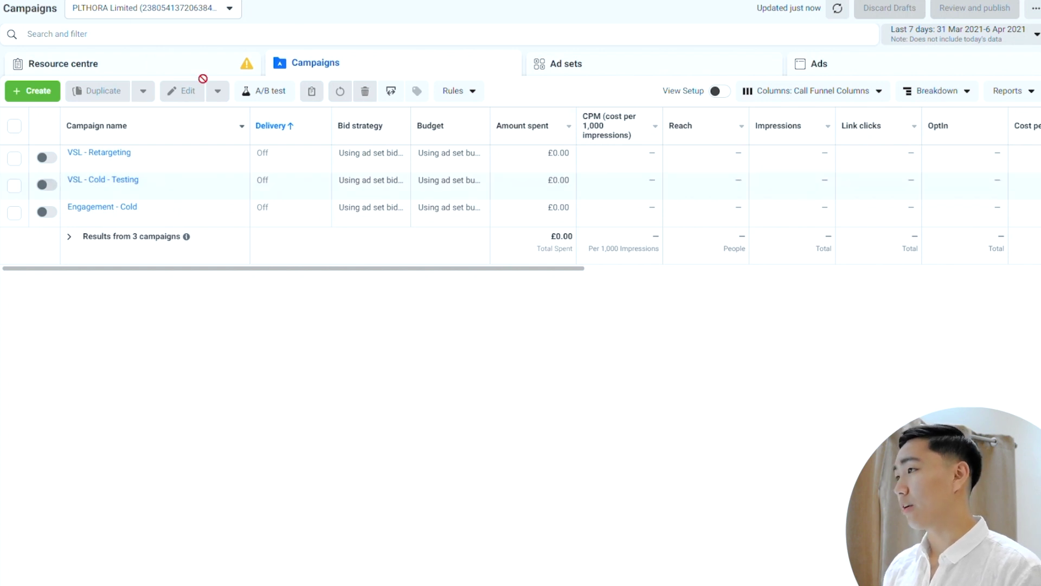
Start a new campaign with the Conversions objective and name it "Demo Shopify TOF Test"
{"action": "left_click", "coordinate": [36, 91]}
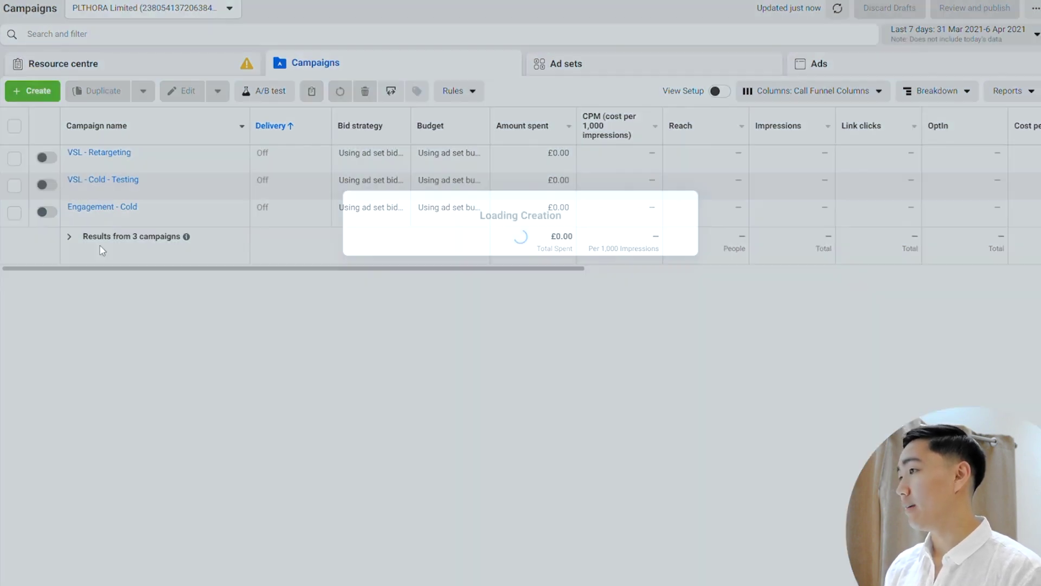
{"action": "left_click", "coordinate": [626, 214]}
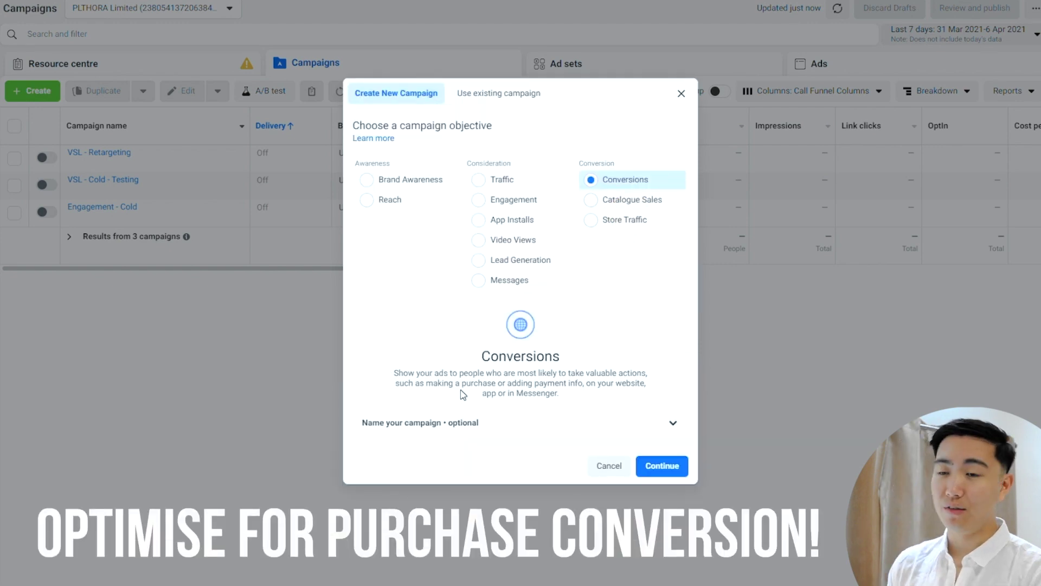
{"action": "left_click", "coordinate": [475, 428]}
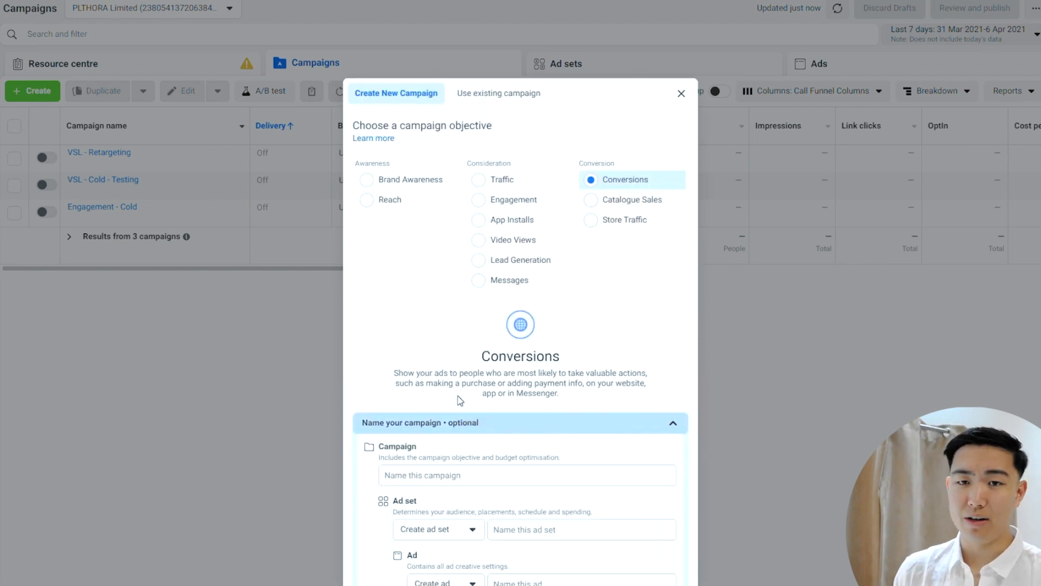
{"action": "left_click", "coordinate": [476, 475]}
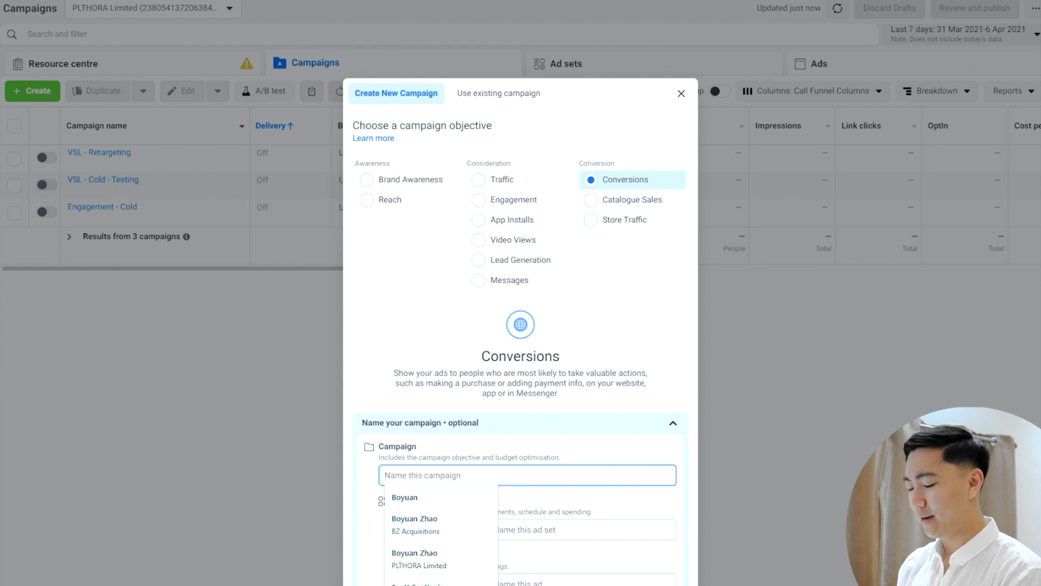
{"action": "type", "text": "Demo Shopify"}
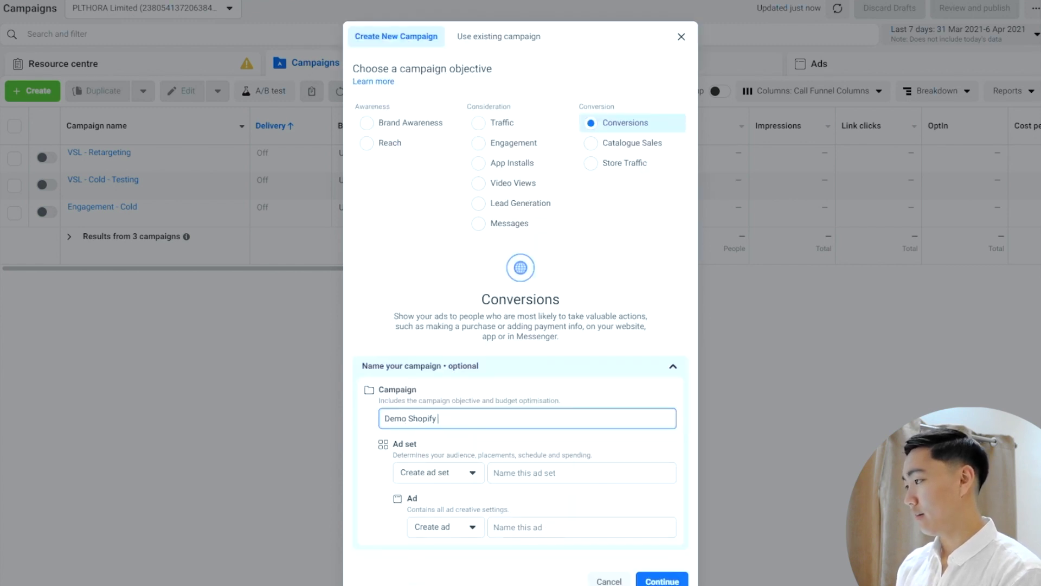
{"action": "type", "text": " TOF Test"}
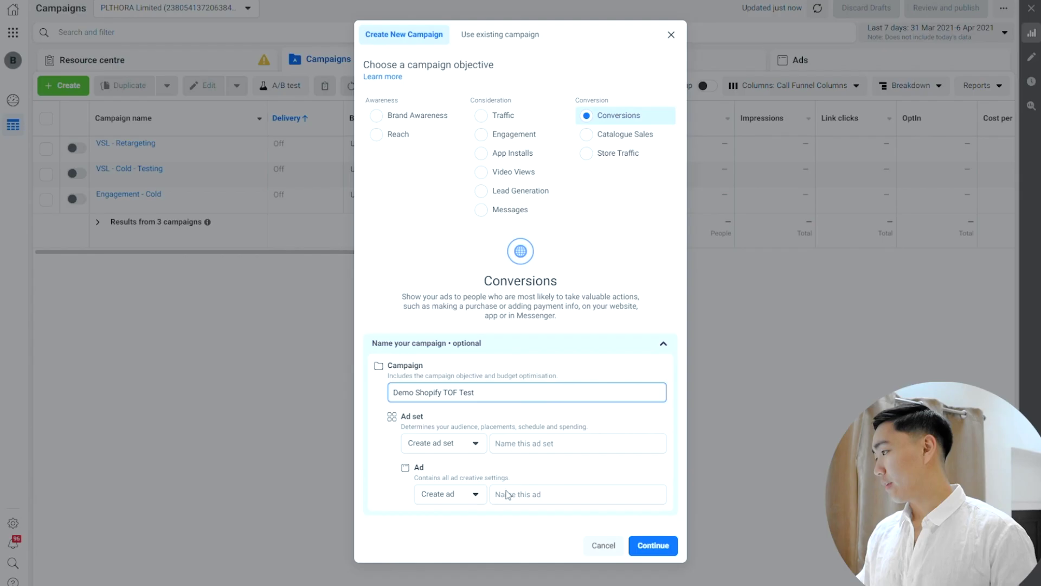
Name the ad set "Large Audience Interest" and the ad "UGC Ad video", and create the campaign draft
{"action": "left_click", "coordinate": [541, 442]}
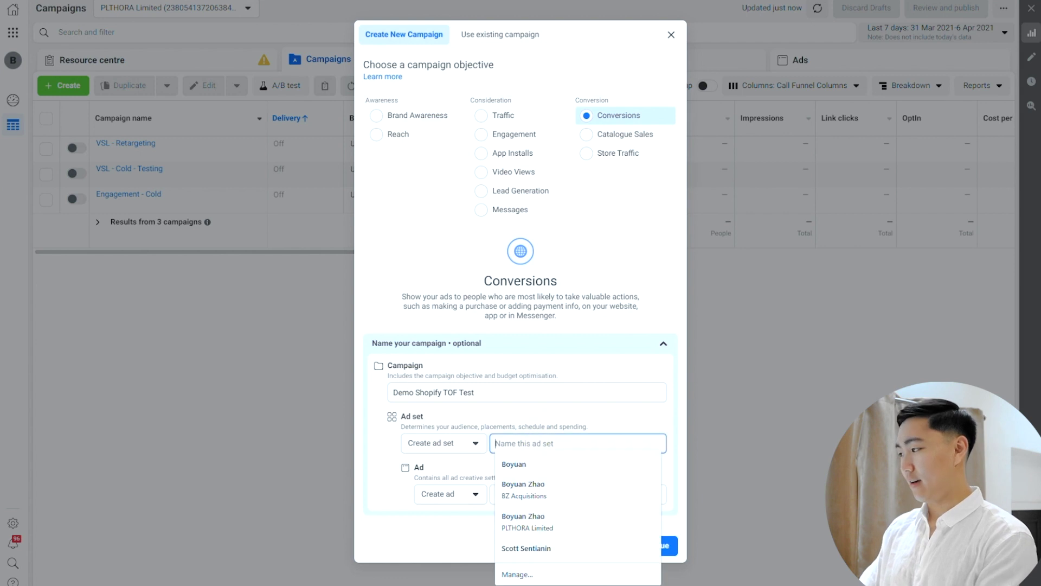
{"action": "type", "text": "Large"}
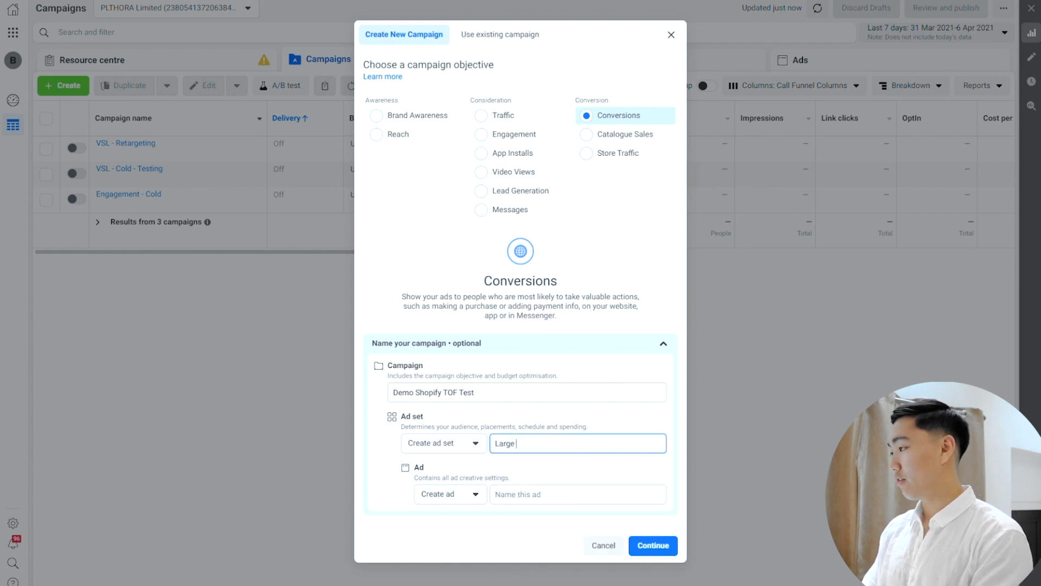
{"action": "type", "text": " Udience"}
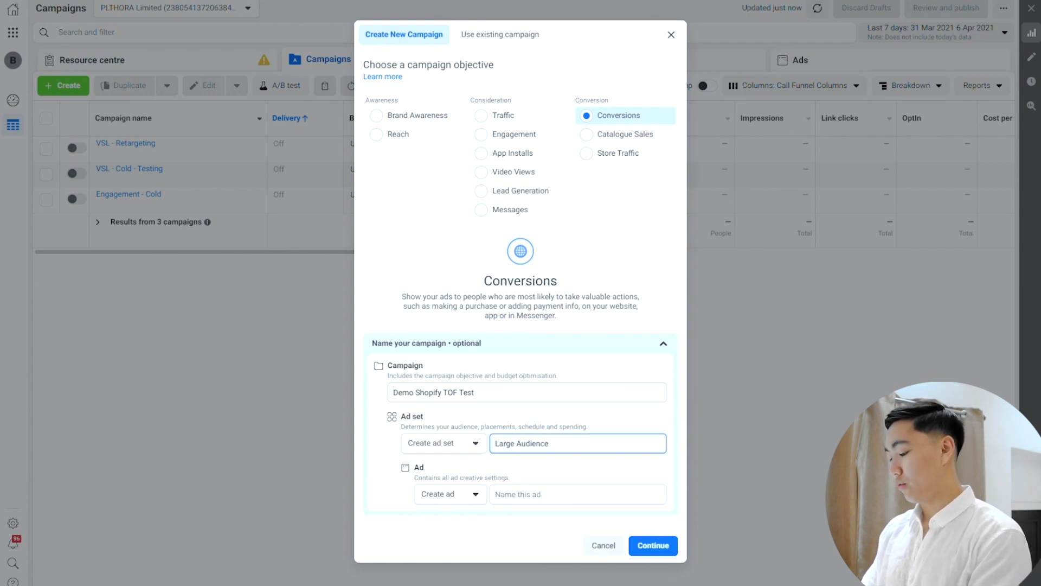
{"action": "type", "text": " Interest"}
{"action": "left_click", "coordinate": [578, 494]}
{"action": "type", "text": "UGC"}
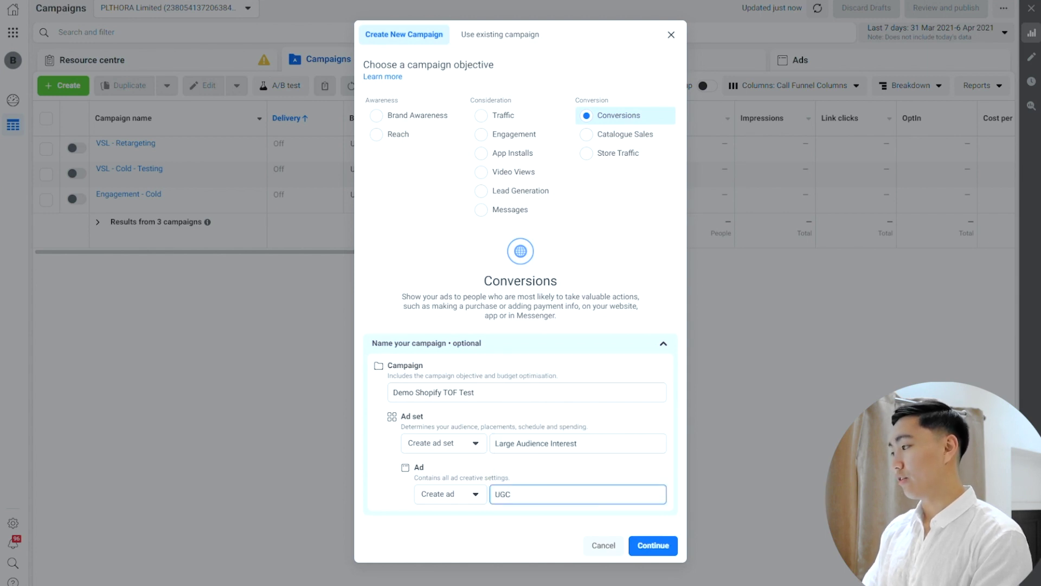
{"action": "type", "text": " Ad video"}
{"action": "key", "text": "Return"}
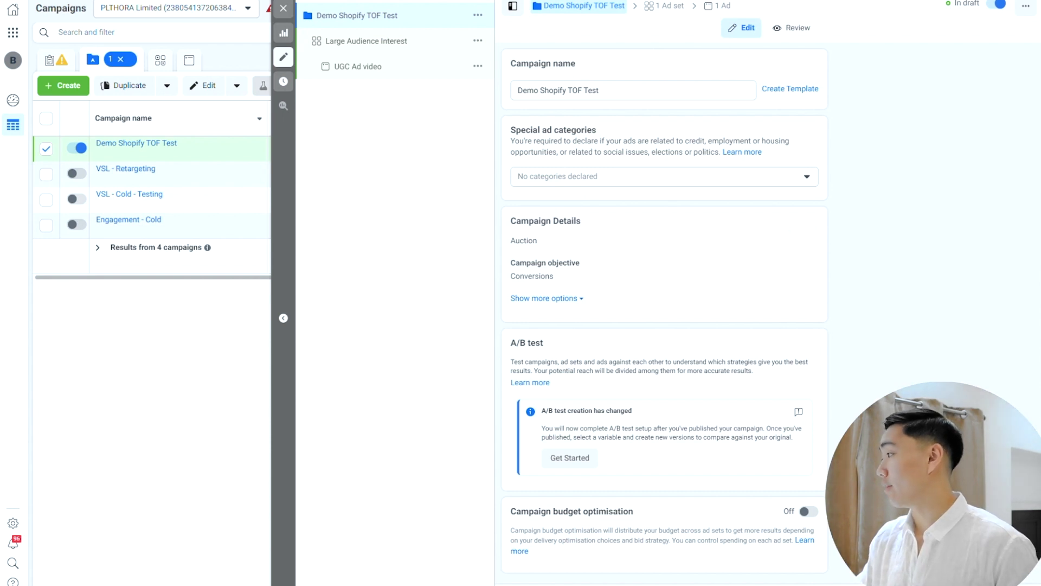
Set the daily budget of the Large Audience Interest ad set to £30.00
{"action": "left_click", "coordinate": [347, 41]}
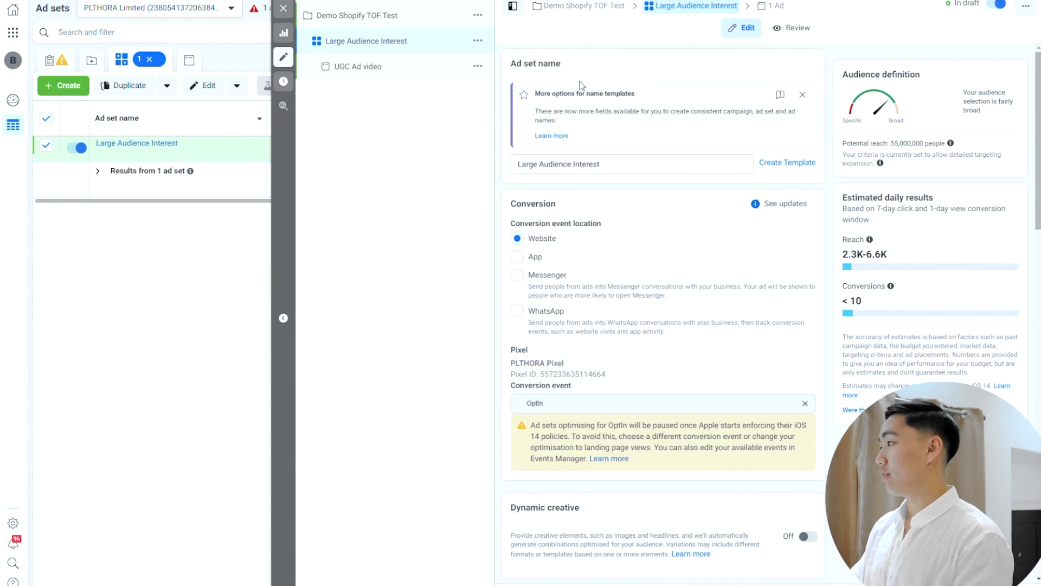
{"action": "scroll", "coordinate": [534, 276], "scroll_direction": "down", "scroll_amount": 8}
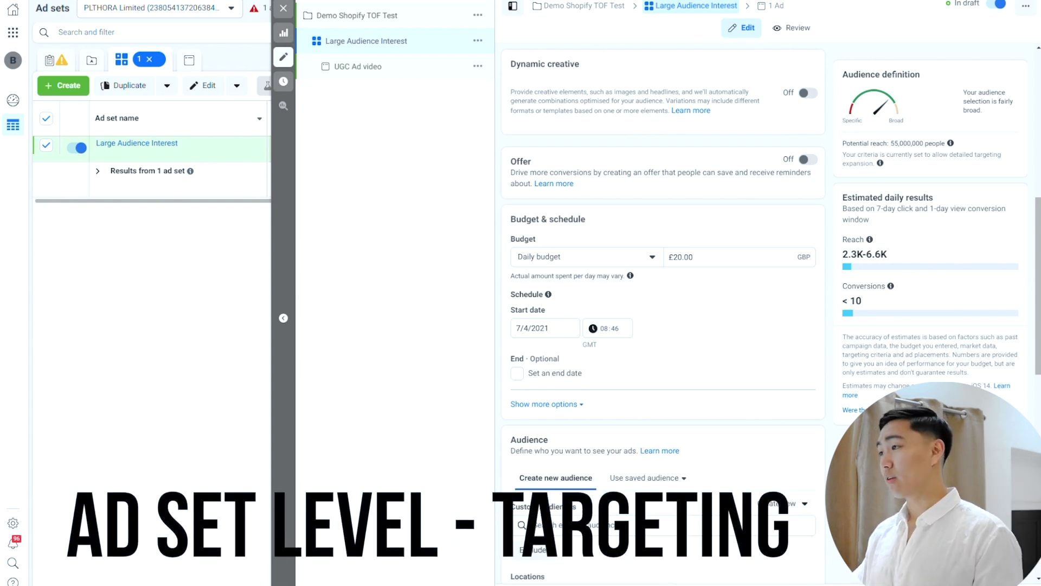
{"action": "scroll", "coordinate": [548, 330], "scroll_direction": "down", "scroll_amount": 1}
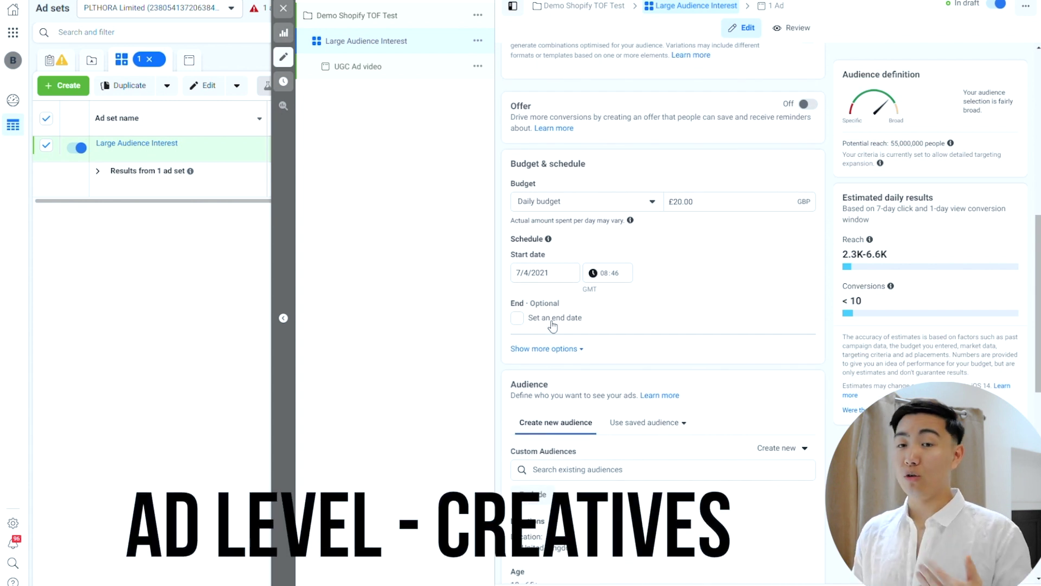
{"action": "triple_click", "coordinate": [689, 202]}
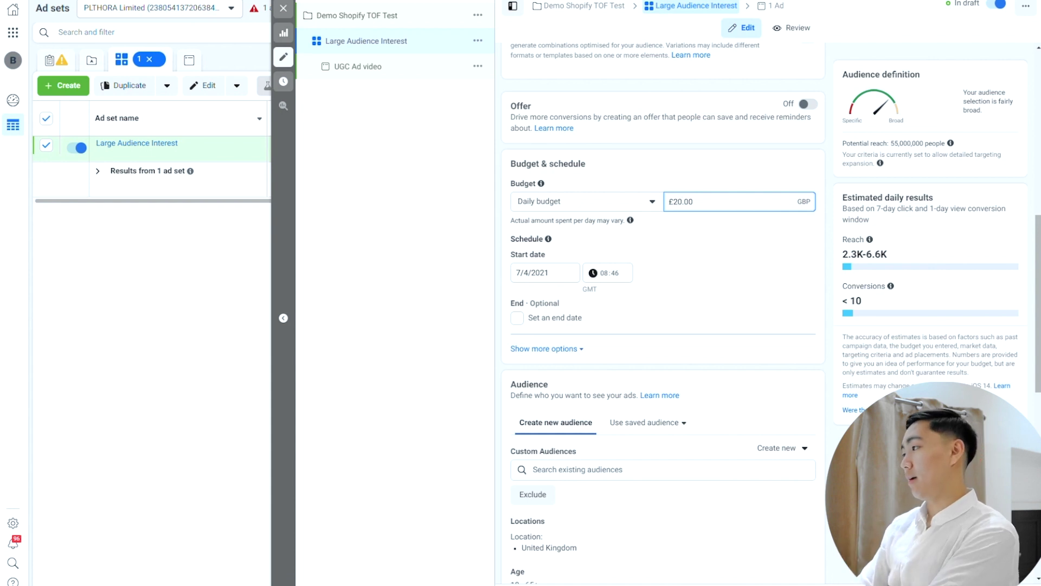
{"action": "key", "text": "BackSpace"}
{"action": "key", "text": "BackSpace"}
{"action": "type", "text": "30"}
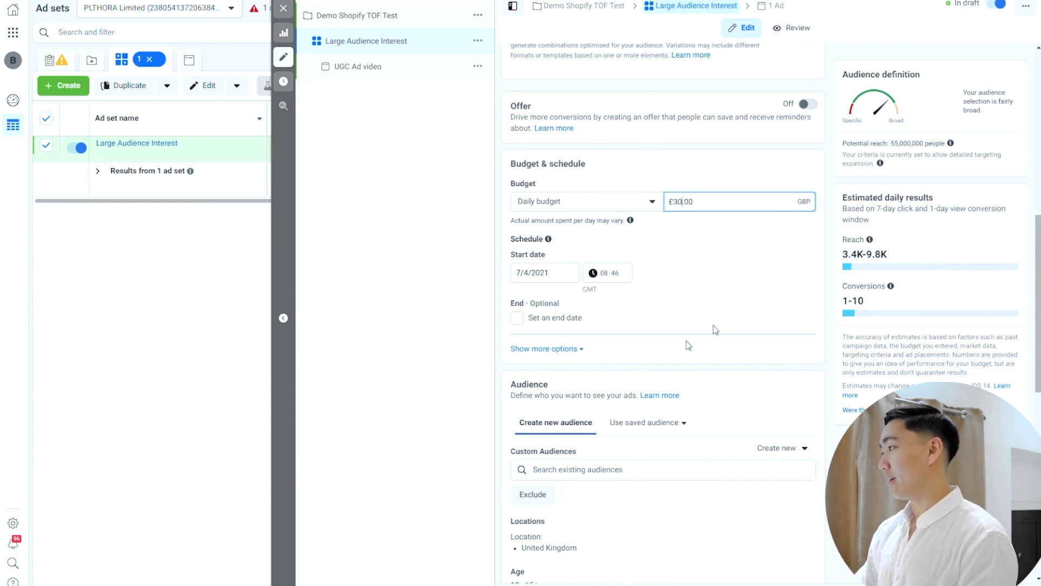
Exclude the website custom audience PLT - WV90 from the ad set's audience
{"action": "scroll", "coordinate": [681, 302], "scroll_direction": "down", "scroll_amount": 1}
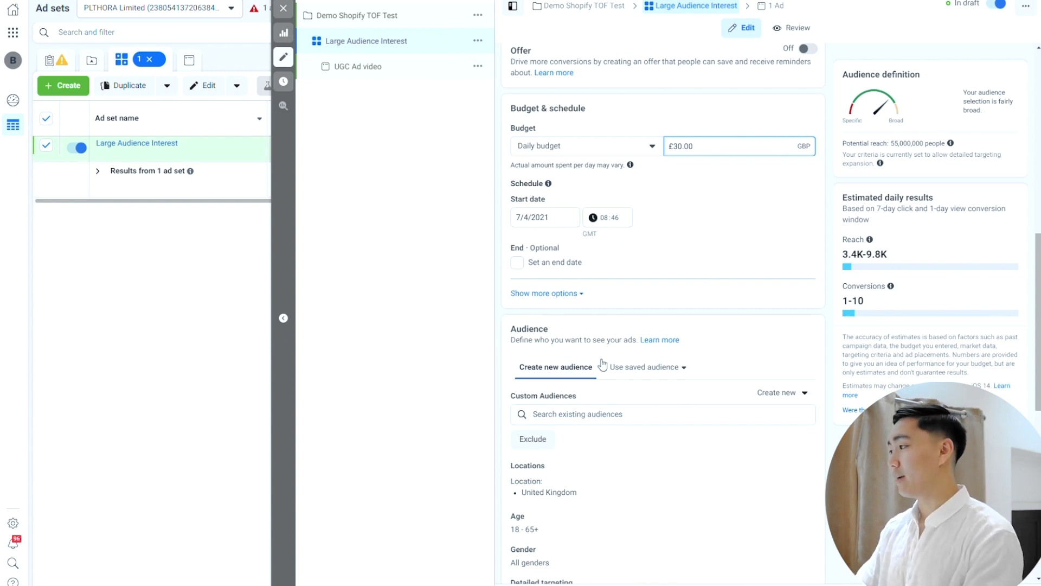
{"action": "scroll", "coordinate": [662, 412], "scroll_direction": "down", "scroll_amount": 3}
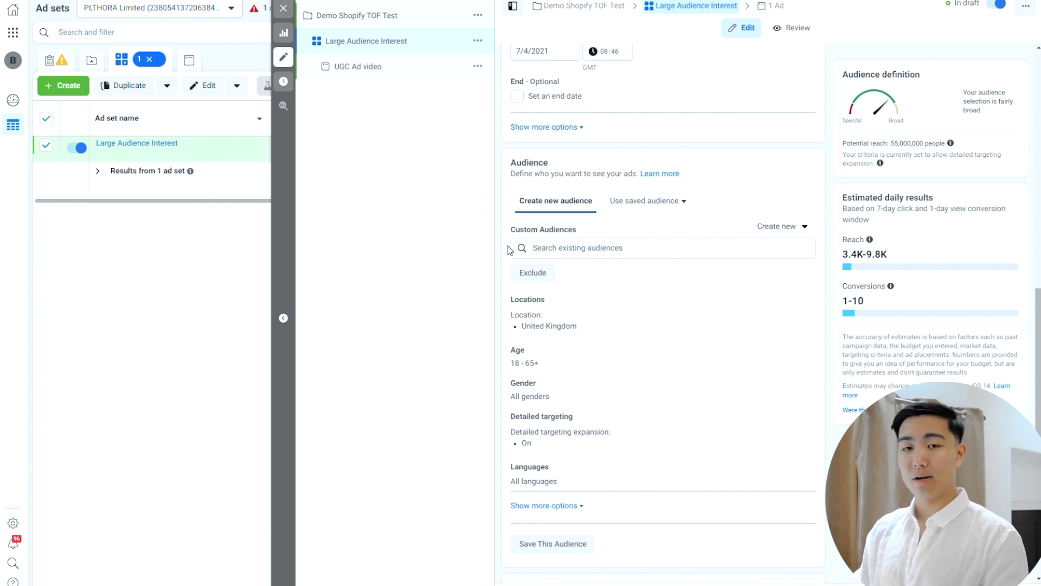
{"action": "left_click", "coordinate": [526, 272]}
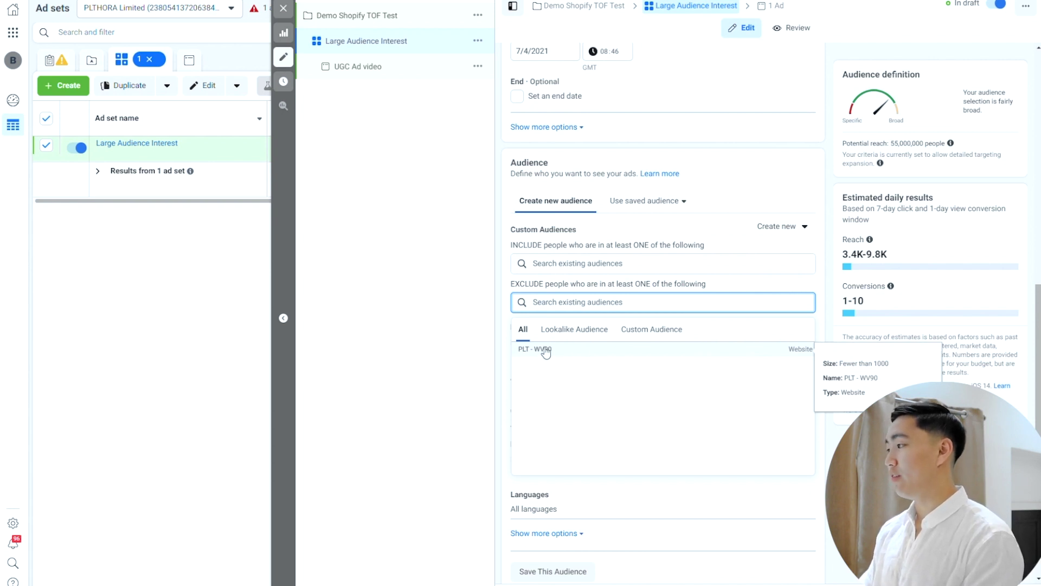
{"action": "left_click", "coordinate": [534, 302]}
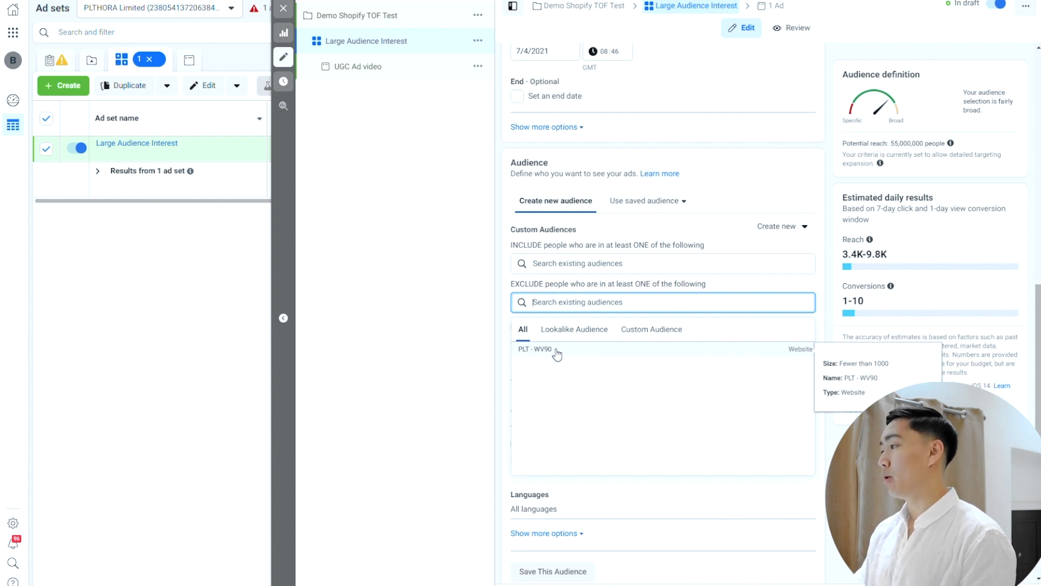
{"action": "left_click", "coordinate": [603, 352]}
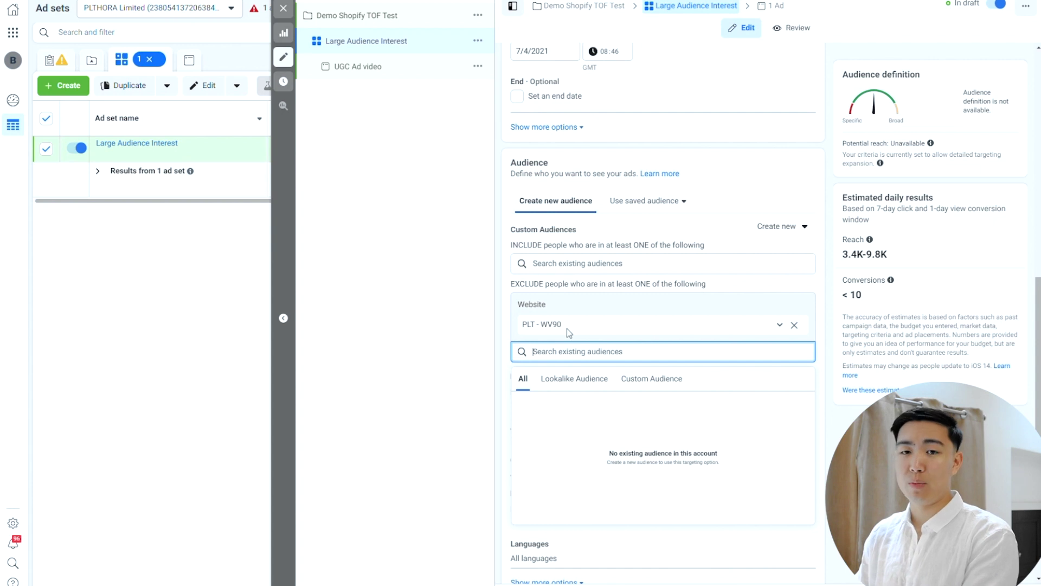
{"action": "left_click", "coordinate": [445, 360]}
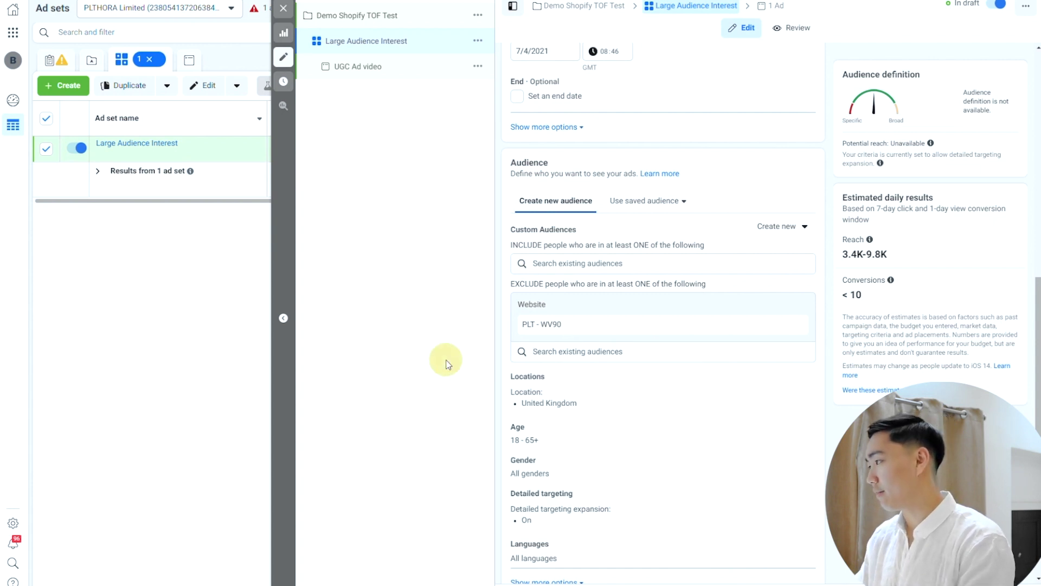
Add the interest "Men's Fitness" to the ad set's detailed targeting
{"action": "scroll", "coordinate": [623, 274], "scroll_direction": "down", "scroll_amount": 3}
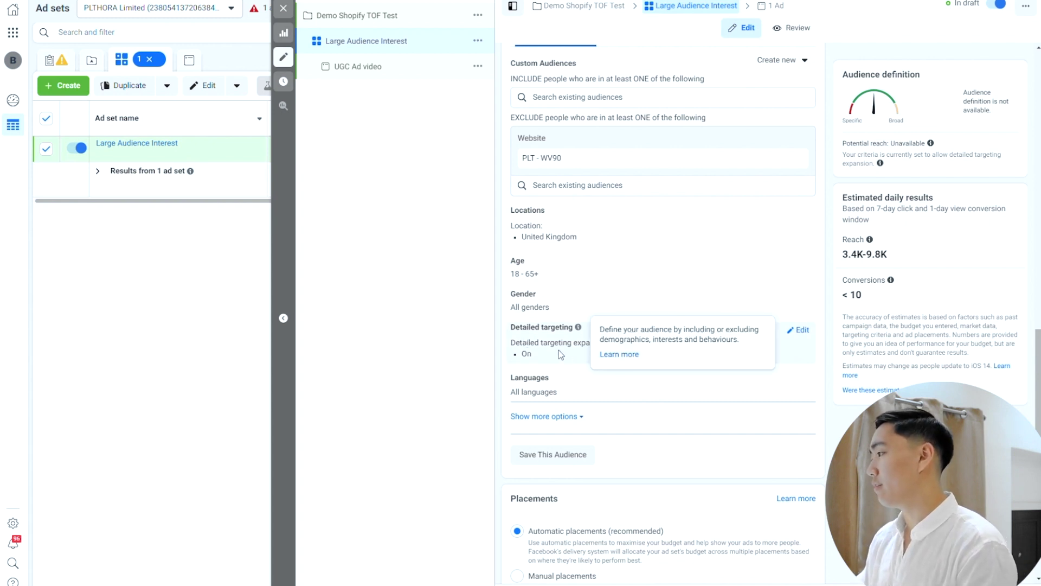
{"action": "left_click", "coordinate": [798, 330]}
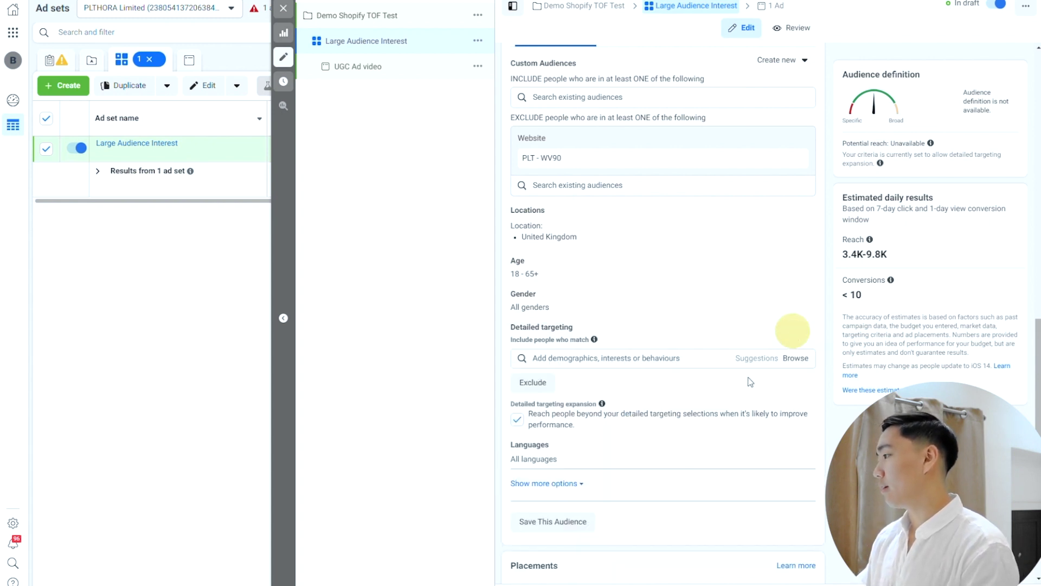
{"action": "left_click", "coordinate": [585, 358]}
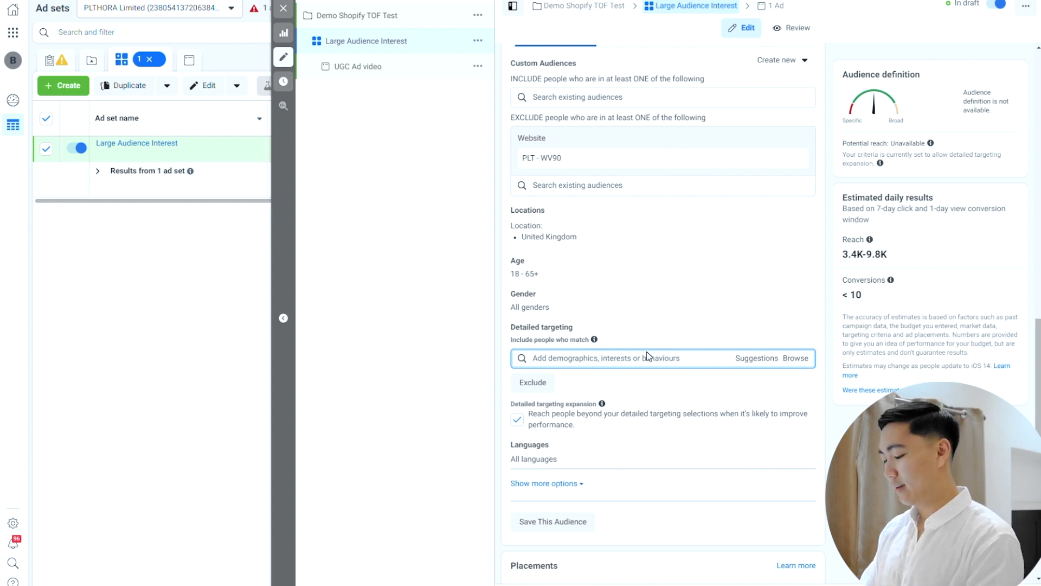
{"action": "type", "text": "men"}
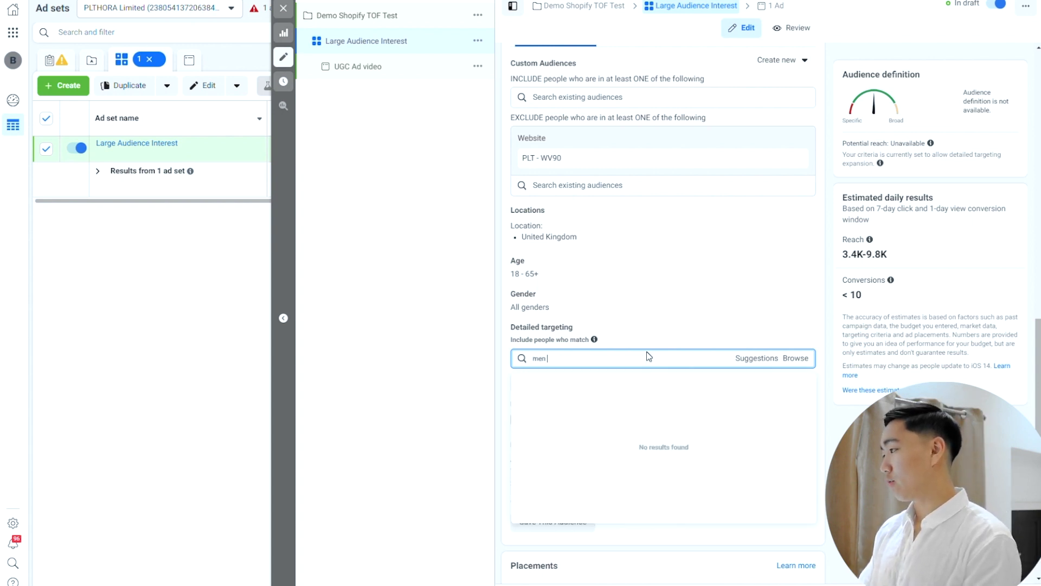
{"action": "type", "text": "t fitne"}
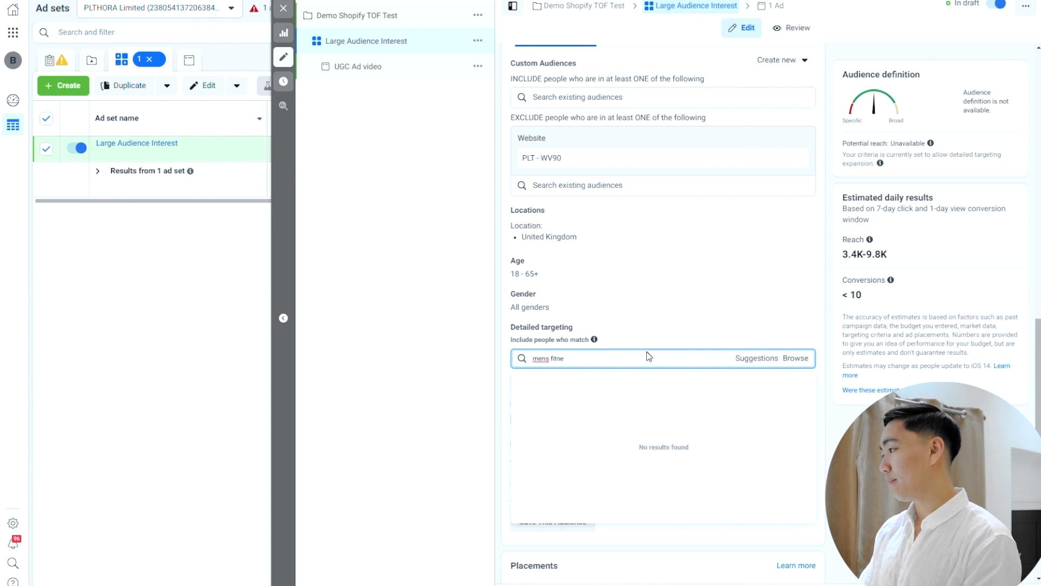
{"action": "type", "text": "ss"}
{"action": "left_click", "coordinate": [636, 377]}
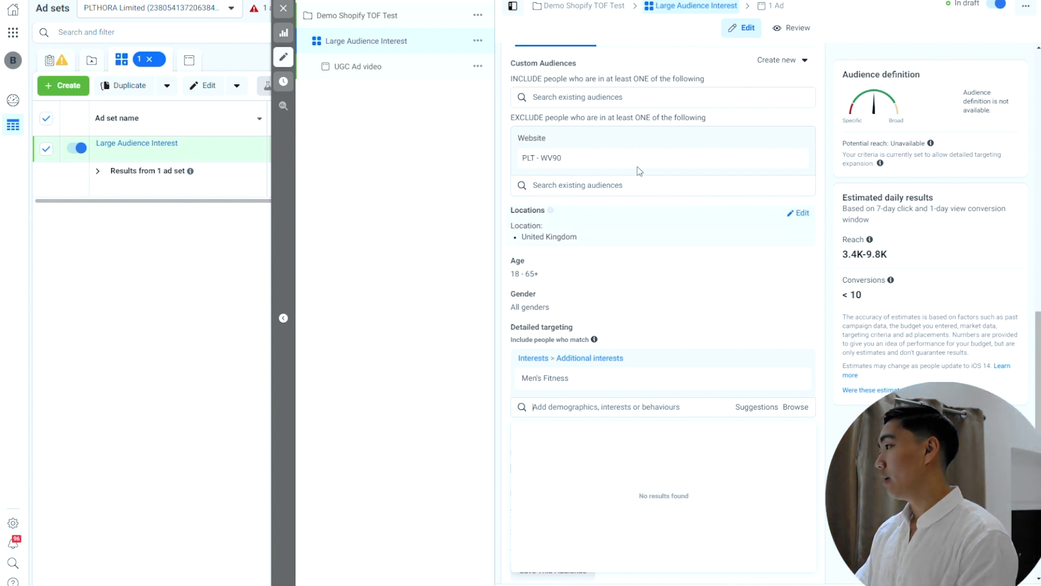
Remove PLT - WV90 from the excluded audiences and add United States to the targeted locations
{"action": "left_click", "coordinate": [794, 159]}
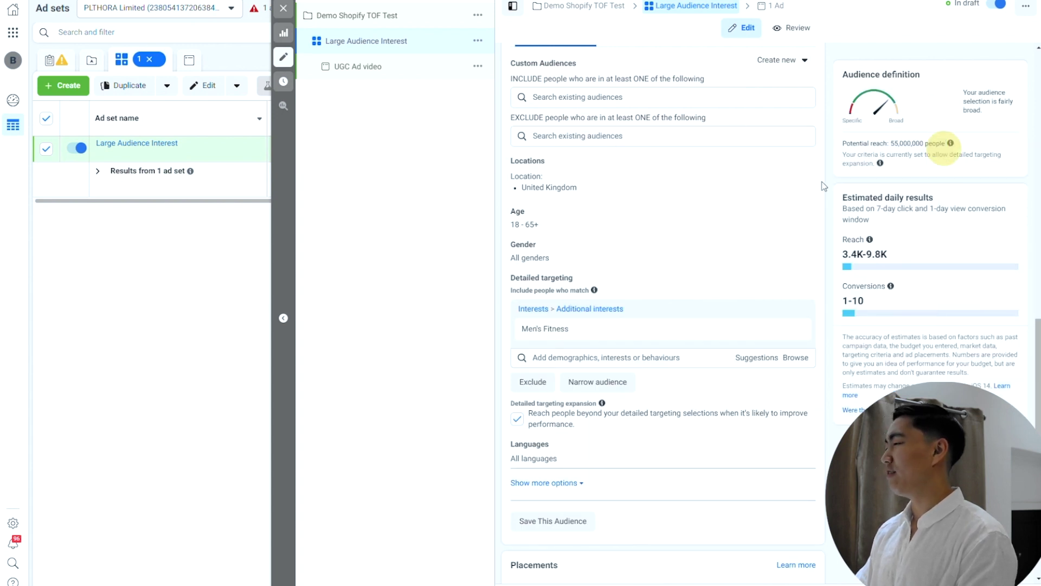
{"action": "left_click", "coordinate": [800, 162]}
{"action": "left_click", "coordinate": [599, 184]}
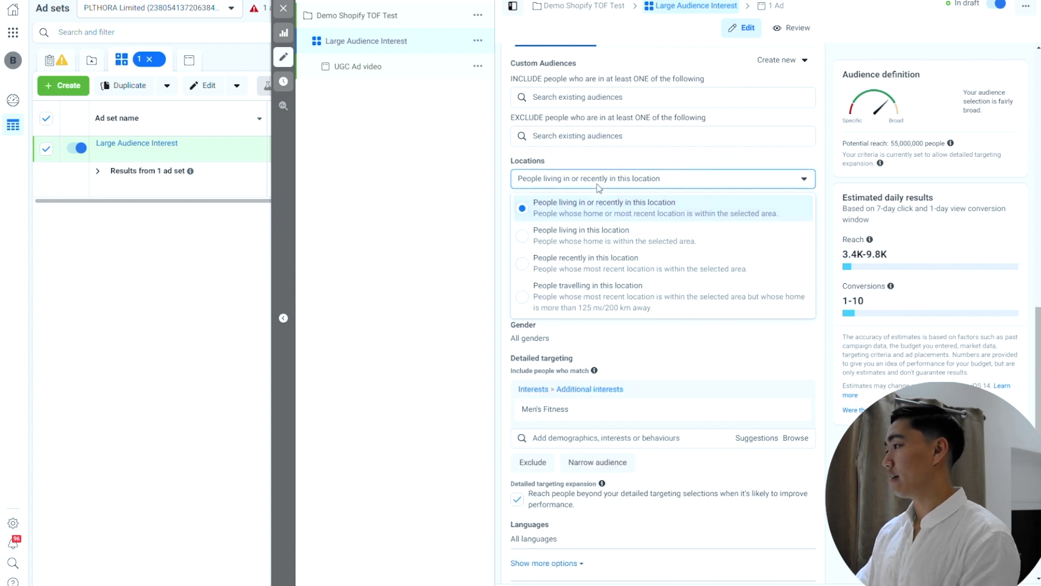
{"action": "left_click", "coordinate": [600, 181]}
{"action": "left_click", "coordinate": [631, 238]}
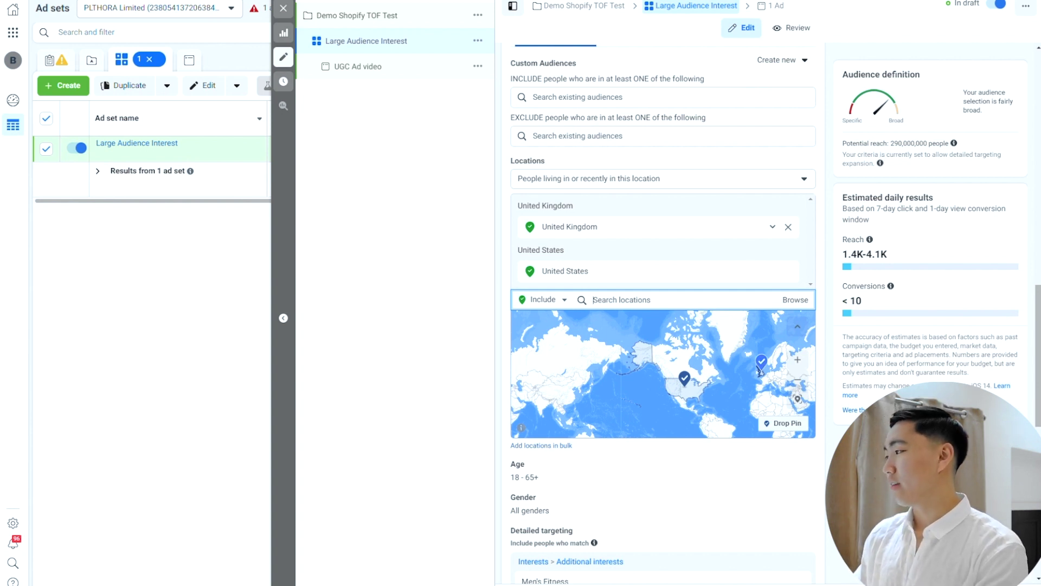
Check the ad set's placement and delivery settings, and open the UGC Ad video ad for editing
{"action": "scroll", "coordinate": [659, 418], "scroll_direction": "down", "scroll_amount": 7}
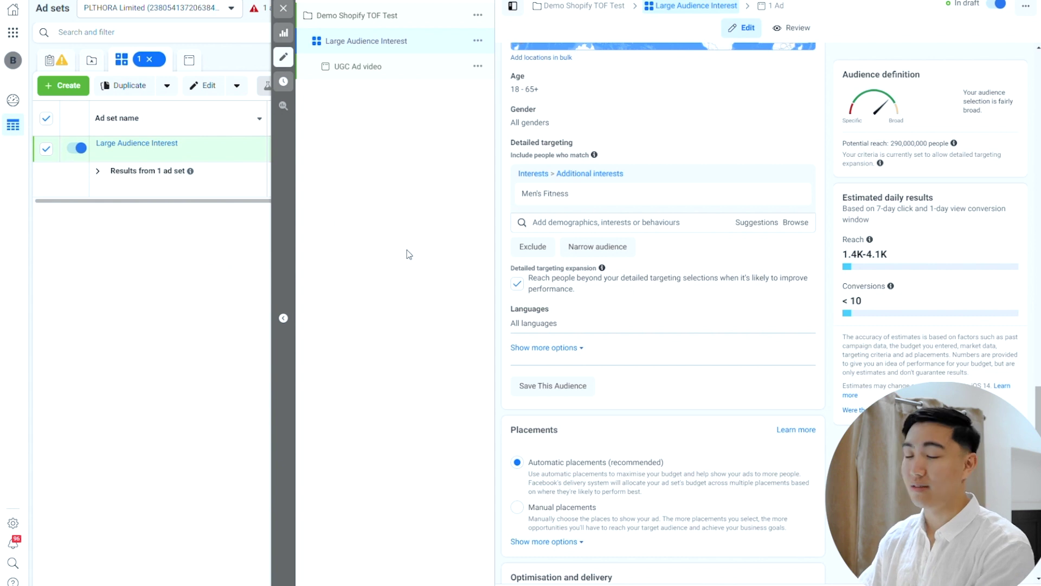
{"action": "scroll", "coordinate": [535, 232], "scroll_direction": "down", "scroll_amount": 3}
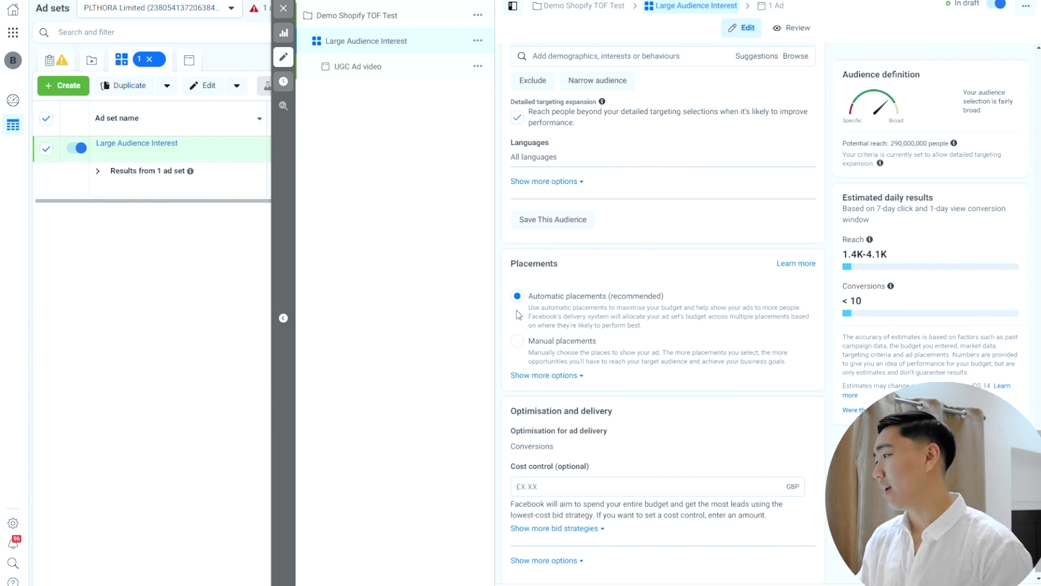
{"action": "scroll", "coordinate": [543, 293], "scroll_direction": "down", "scroll_amount": 1}
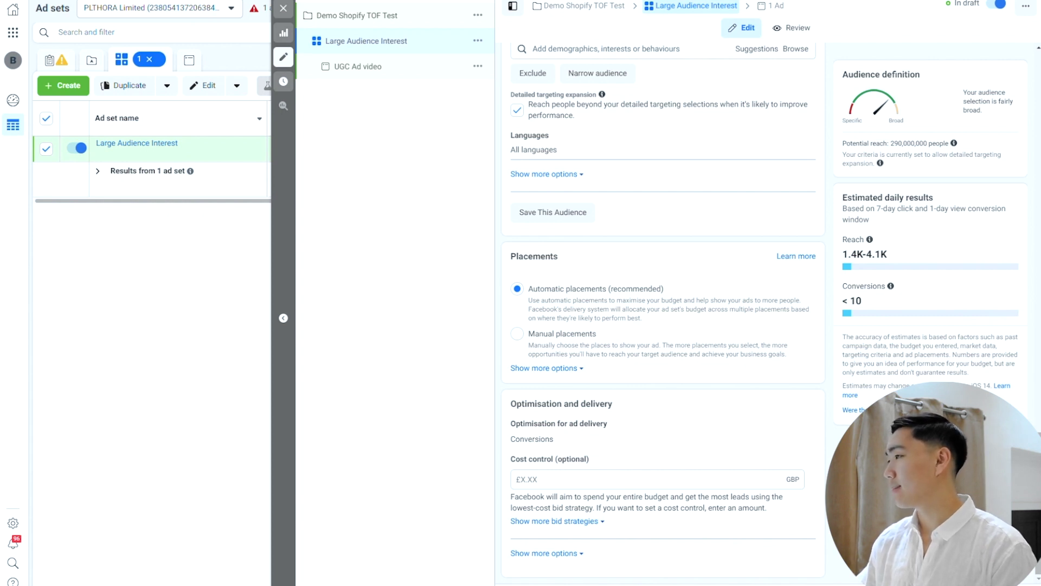
{"action": "left_click", "coordinate": [348, 68]}
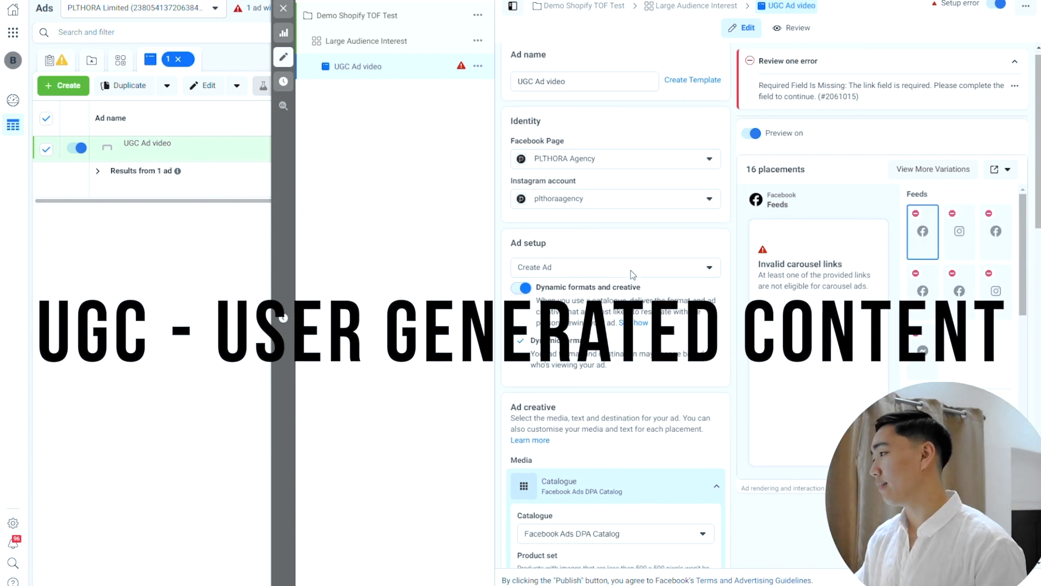
Examine the ad's setup options, the dynamic formats description and the catalogue-based creative settings
{"action": "scroll", "coordinate": [633, 274], "scroll_direction": "down", "scroll_amount": 2}
{"action": "left_click", "coordinate": [645, 168]}
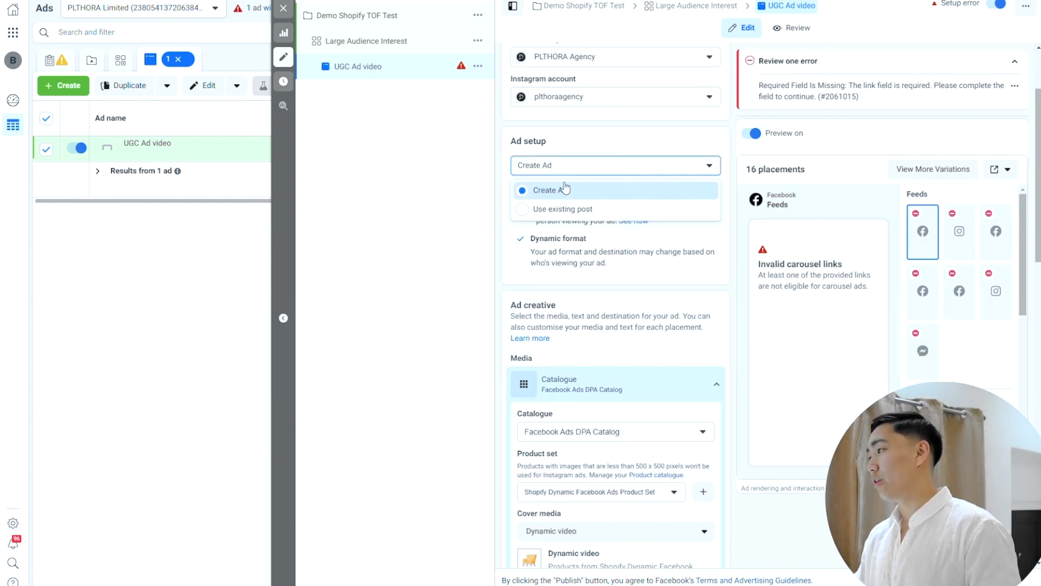
{"action": "left_click", "coordinate": [588, 195]}
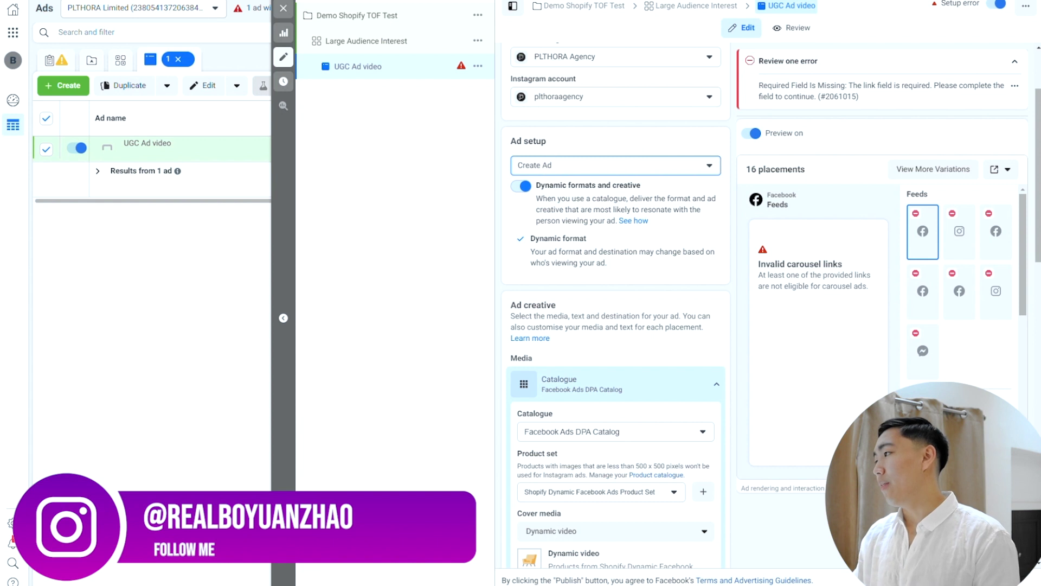
{"action": "left_click_drag", "start_coordinate": [537, 185], "coordinate": [668, 211]}
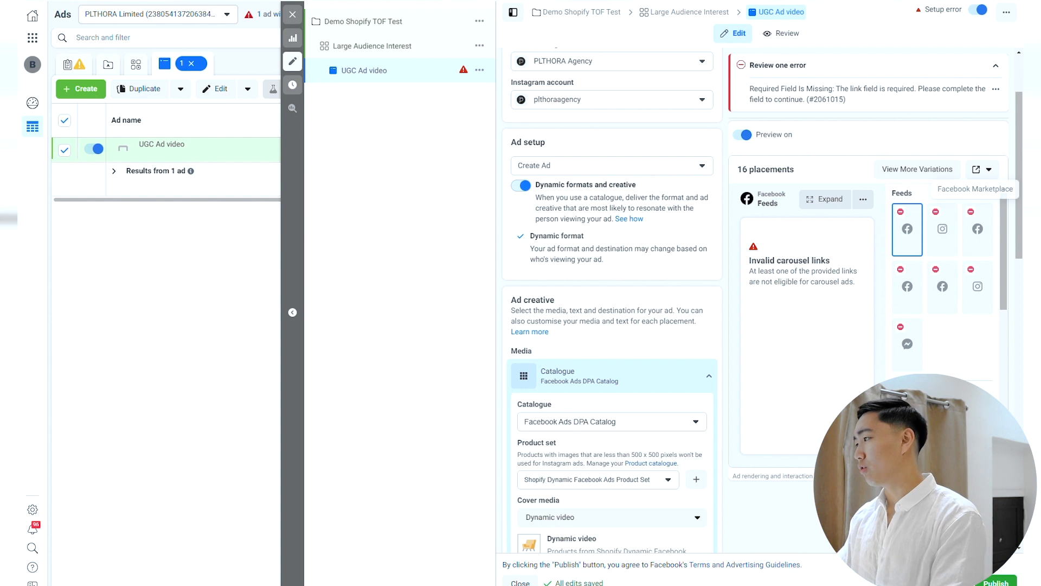
{"action": "scroll", "coordinate": [596, 268], "scroll_direction": "down", "scroll_amount": 5}
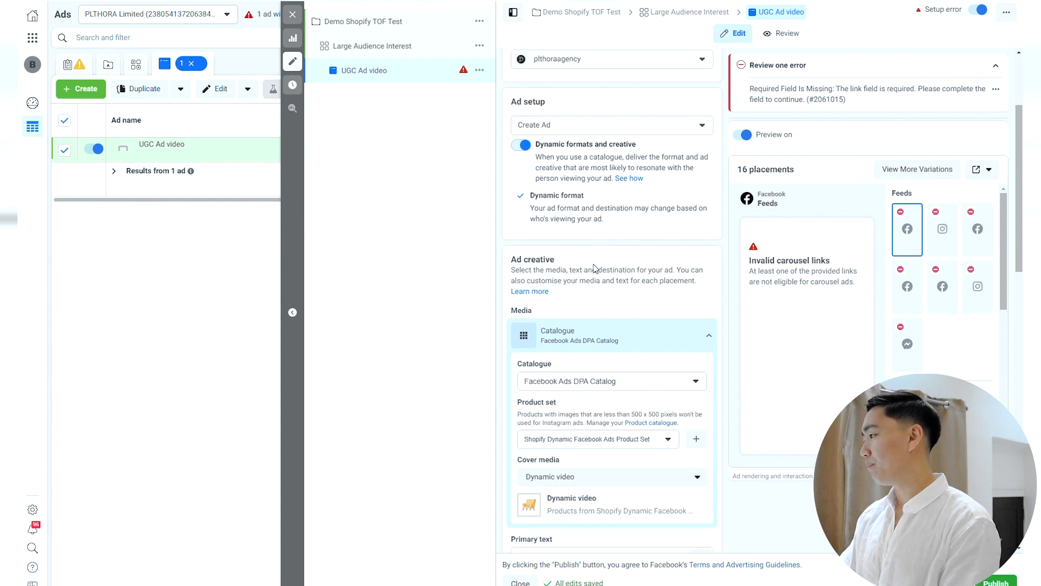
{"action": "scroll", "coordinate": [600, 257], "scroll_direction": "up", "scroll_amount": 6}
{"action": "scroll", "coordinate": [616, 223], "scroll_direction": "down", "scroll_amount": 3}
{"action": "scroll", "coordinate": [591, 255], "scroll_direction": "up", "scroll_amount": 4}
Keep the ad setup on Create Ad, switch off dynamic formats and creative, and set the format to Single image or video
{"action": "left_click", "coordinate": [569, 277]}
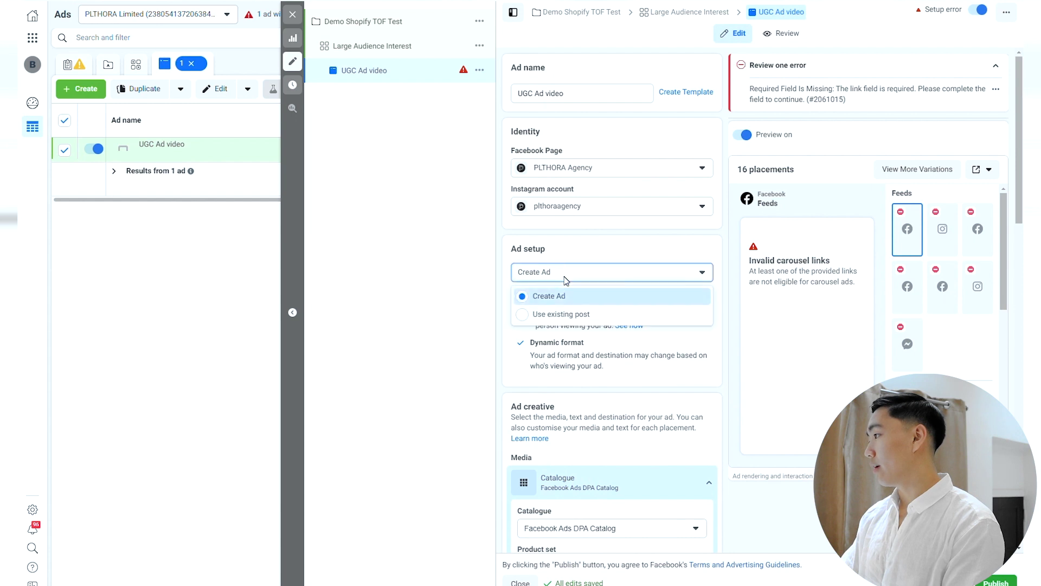
{"action": "left_click", "coordinate": [563, 272]}
{"action": "left_click", "coordinate": [518, 296]}
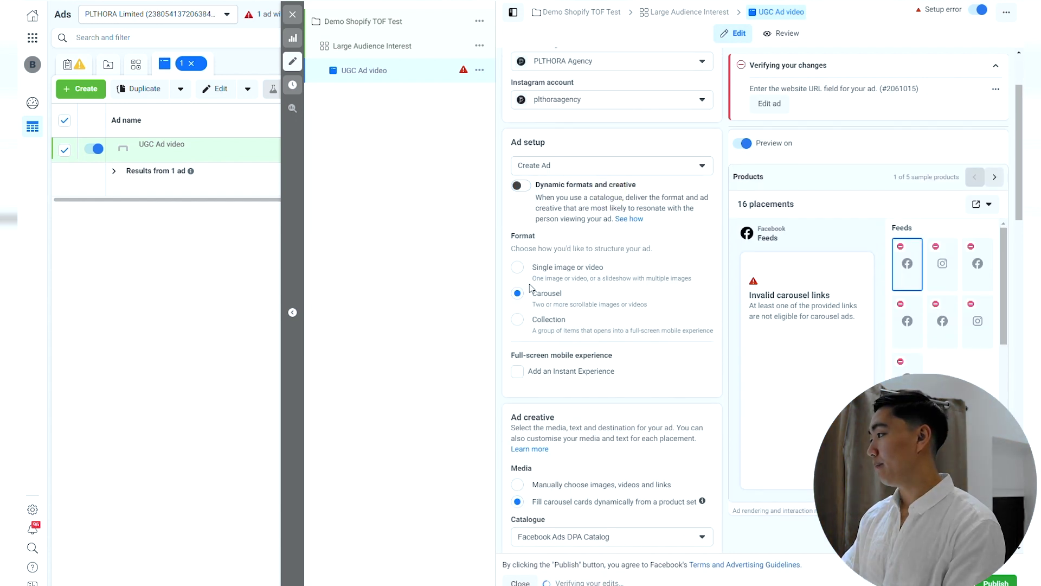
{"action": "left_click", "coordinate": [522, 268]}
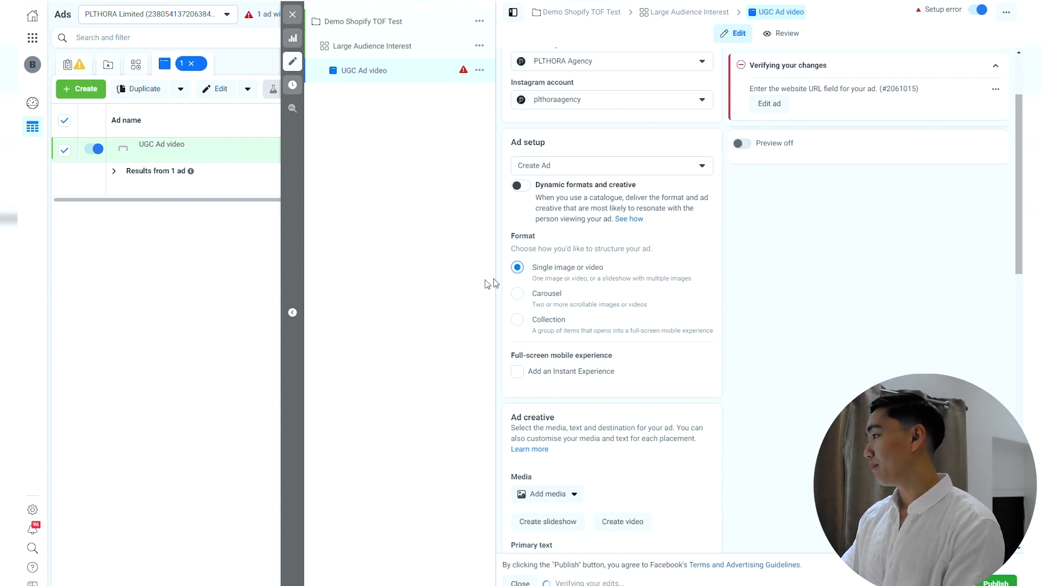
Examine the ad creative's options for adding media and the suggestions for the primary text and headline
{"action": "scroll", "coordinate": [545, 322], "scroll_direction": "down", "scroll_amount": 3}
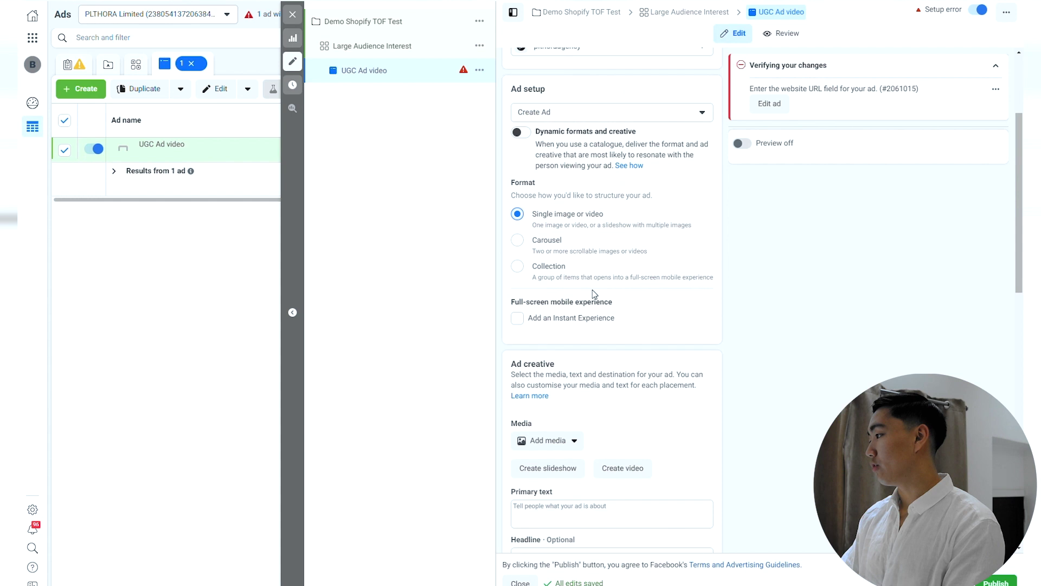
{"action": "scroll", "coordinate": [551, 466], "scroll_direction": "down", "scroll_amount": 3}
{"action": "left_click", "coordinate": [562, 282]}
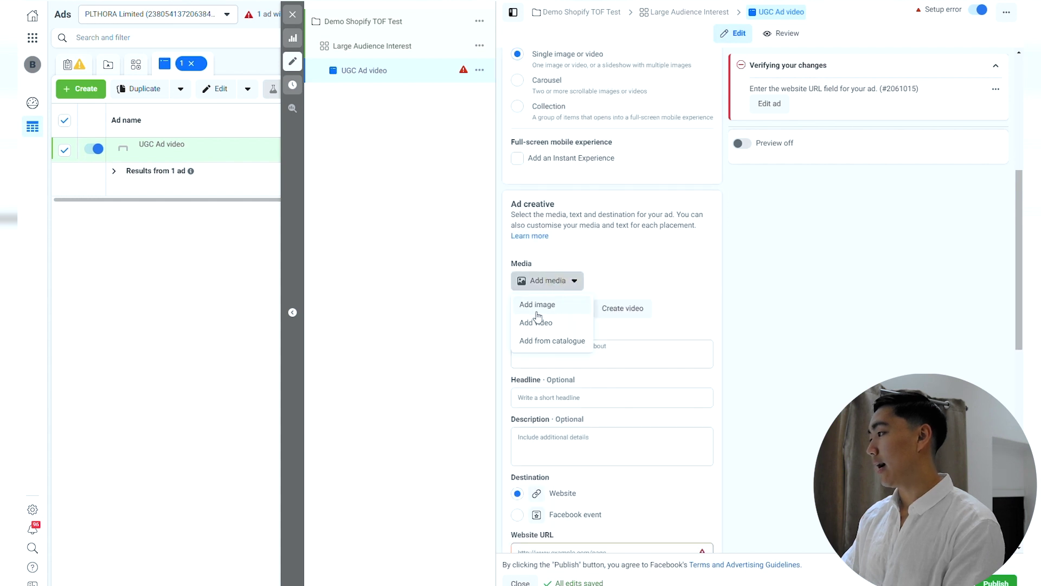
{"action": "left_click", "coordinate": [629, 277]}
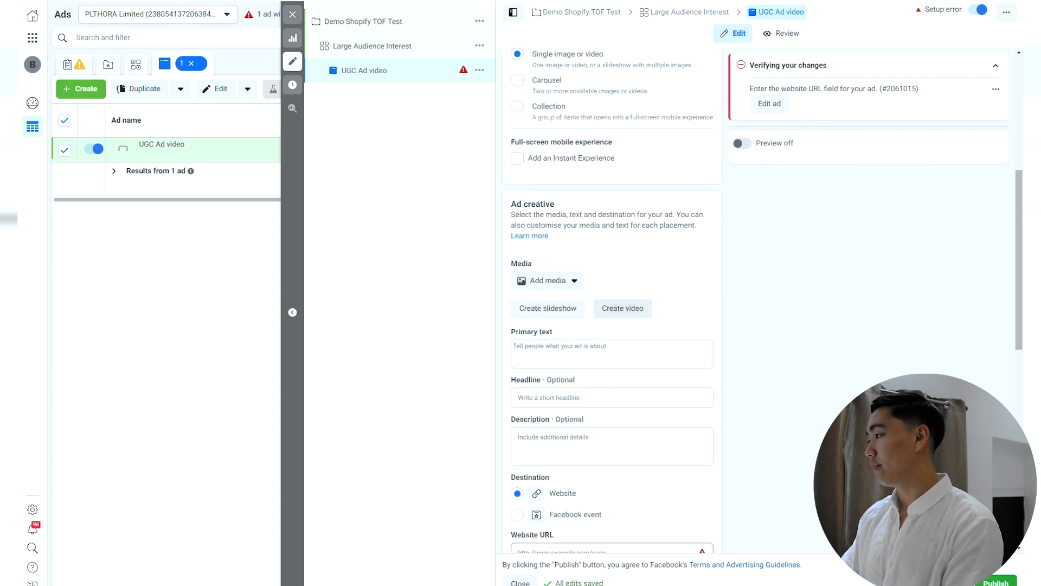
{"action": "left_click", "coordinate": [537, 350]}
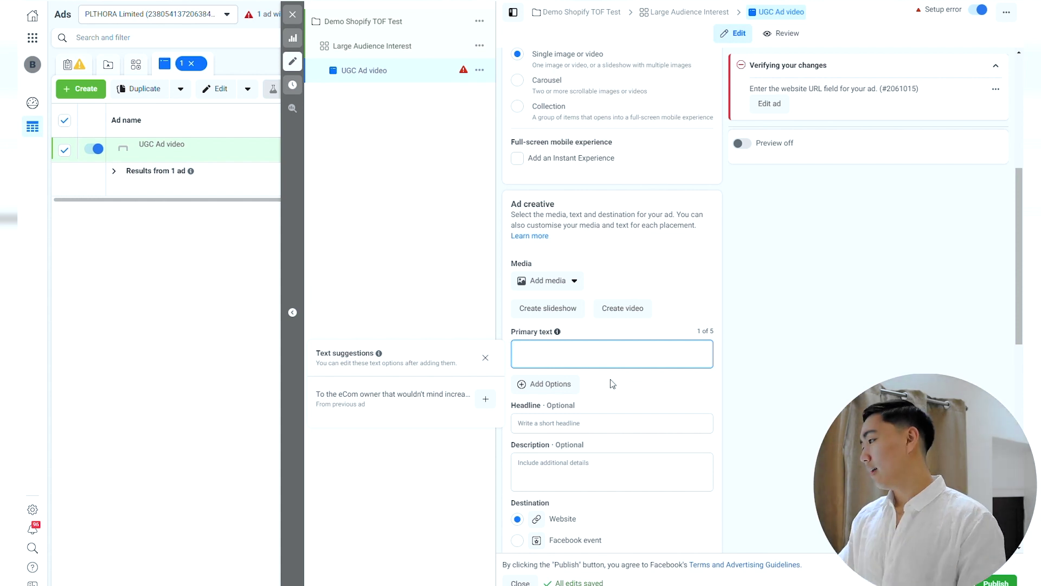
{"action": "left_click", "coordinate": [564, 423]}
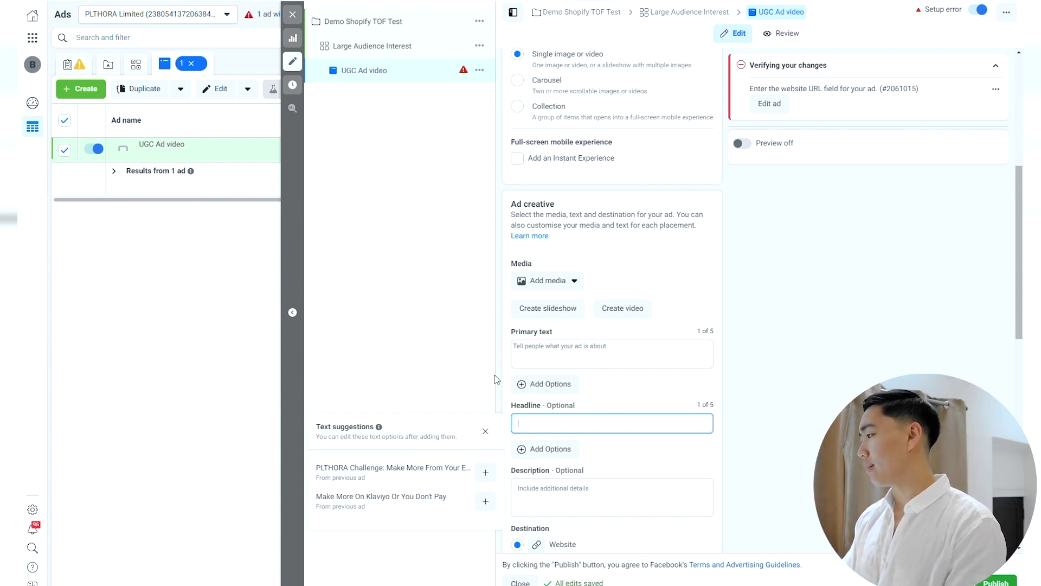
Set the ad's website URL to productpage.com
{"action": "scroll", "coordinate": [542, 336], "scroll_direction": "down", "scroll_amount": 5}
{"action": "left_click", "coordinate": [589, 293]}
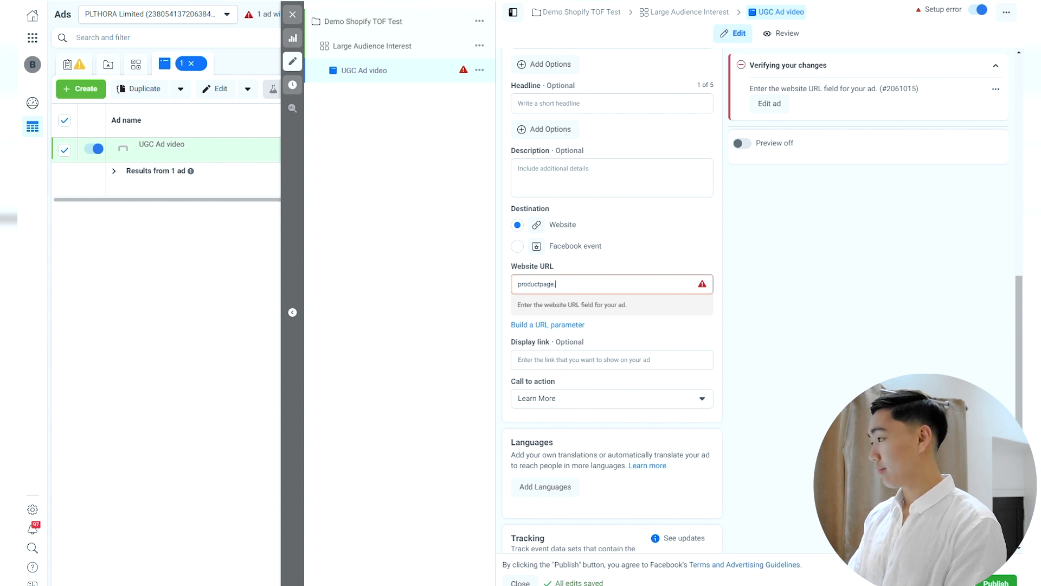
{"action": "type", "text": "com"}
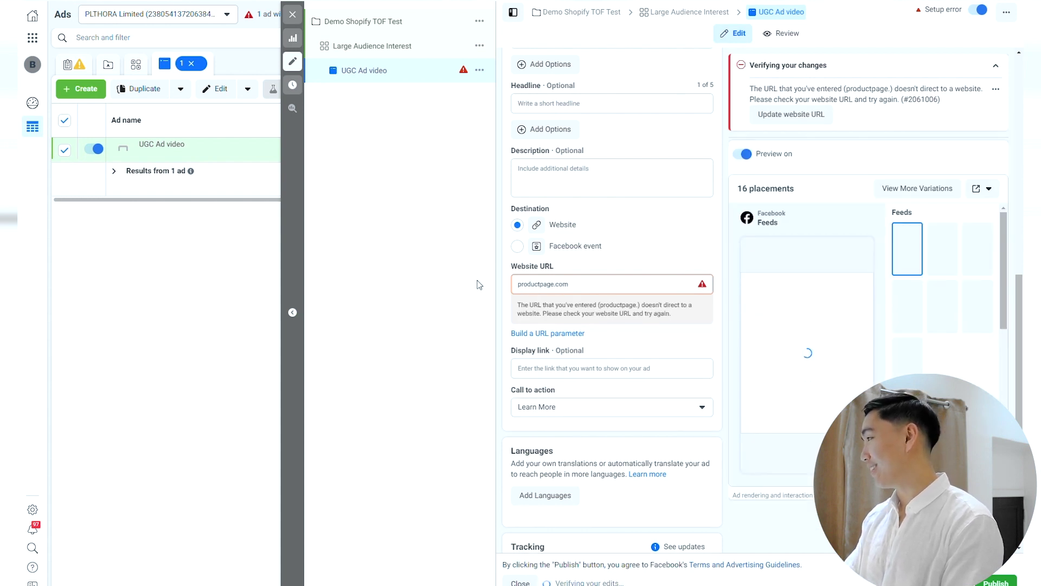
Set the ad's call to action to Shop Now
{"action": "scroll", "coordinate": [628, 239], "scroll_direction": "down", "scroll_amount": 3}
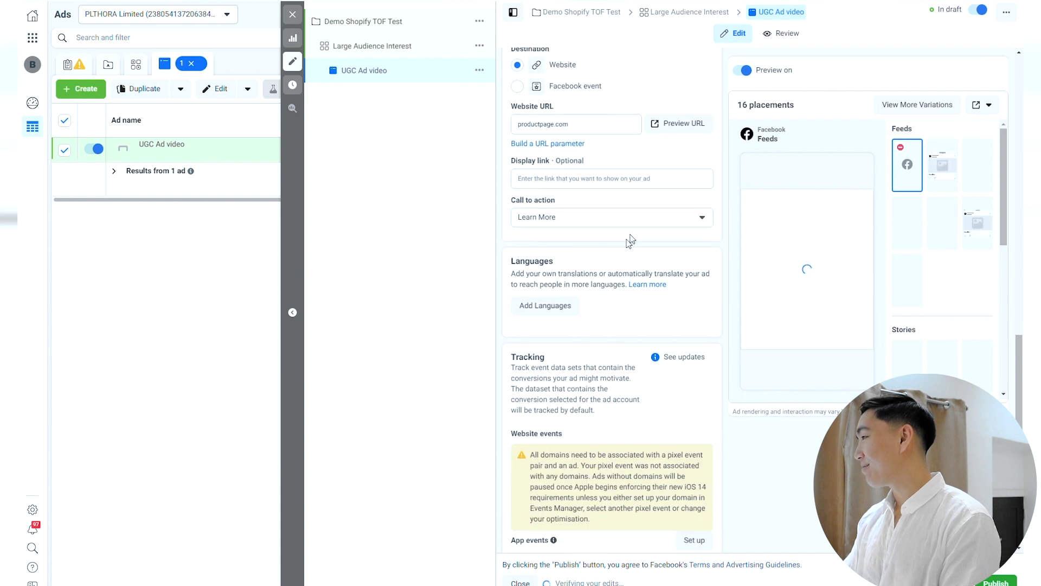
{"action": "left_click", "coordinate": [567, 216]}
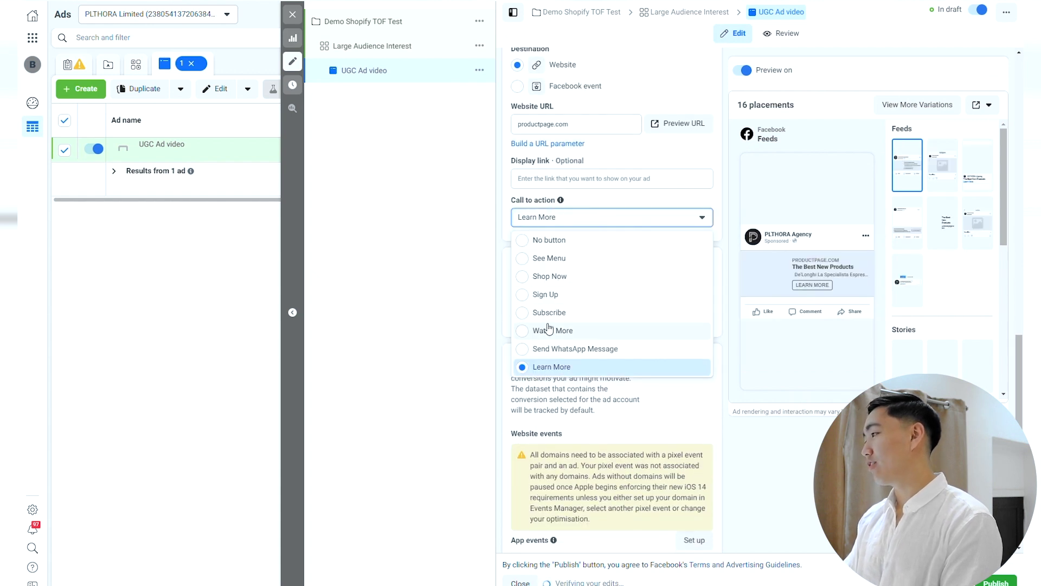
{"action": "left_click", "coordinate": [584, 277]}
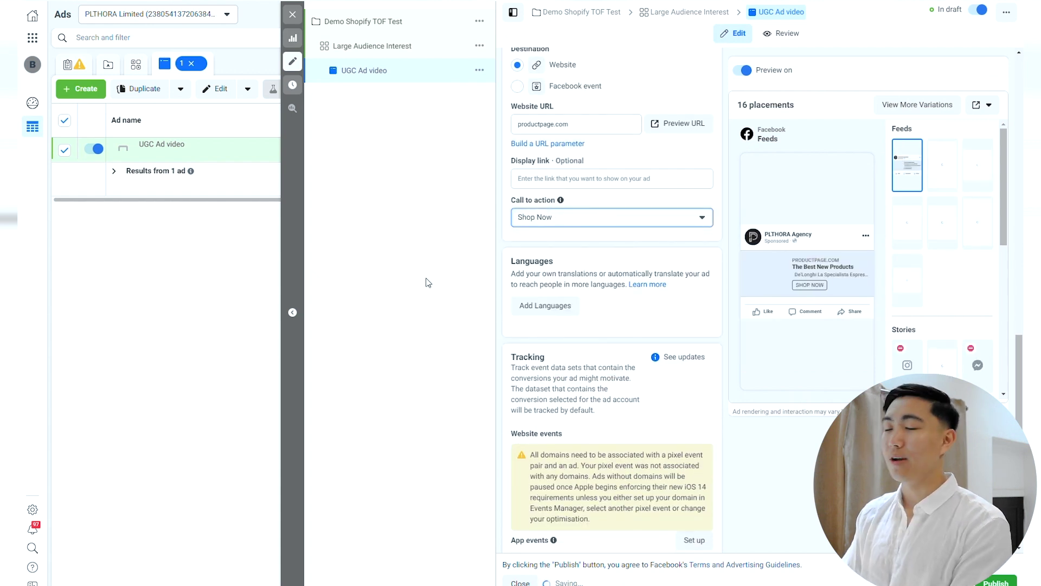
{"action": "left_click", "coordinate": [560, 216]}
{"action": "left_click", "coordinate": [461, 239]}
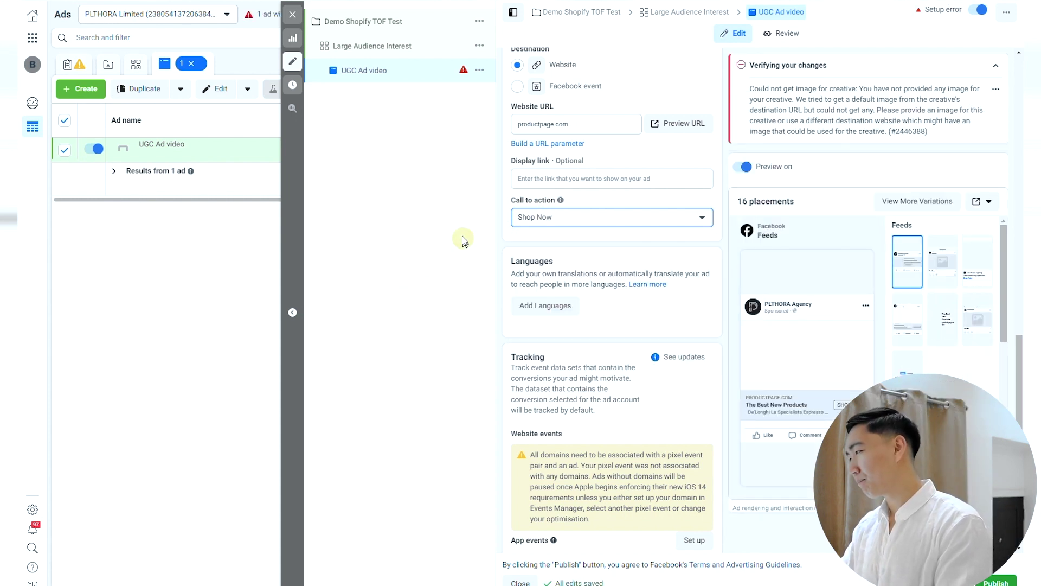
{"action": "scroll", "coordinate": [598, 470], "scroll_direction": "down", "scroll_amount": 2}
Open the Large Audience Interest ad set and choose Purchase as its conversion event
{"action": "left_click", "coordinate": [372, 46]}
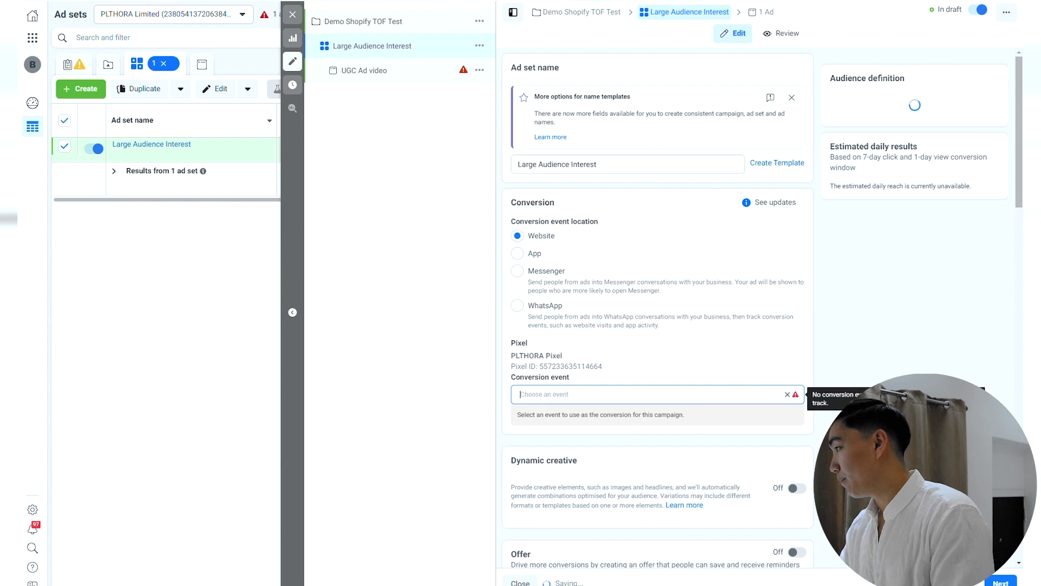
{"action": "left_click", "coordinate": [791, 395]}
{"action": "type", "text": "purchase"}
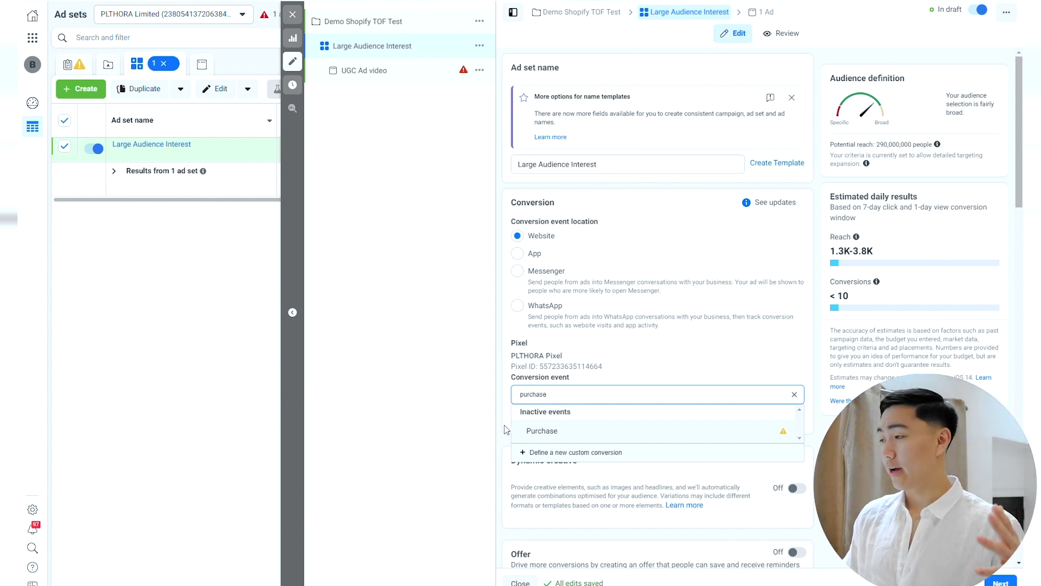
{"action": "mouse_move", "coordinate": [565, 432]}
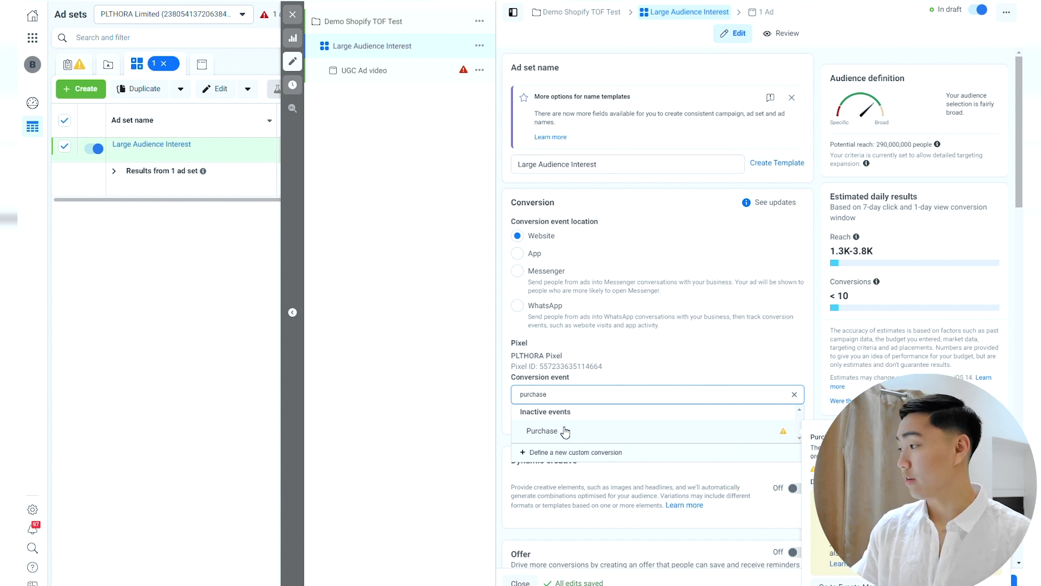
{"action": "left_click", "coordinate": [578, 431]}
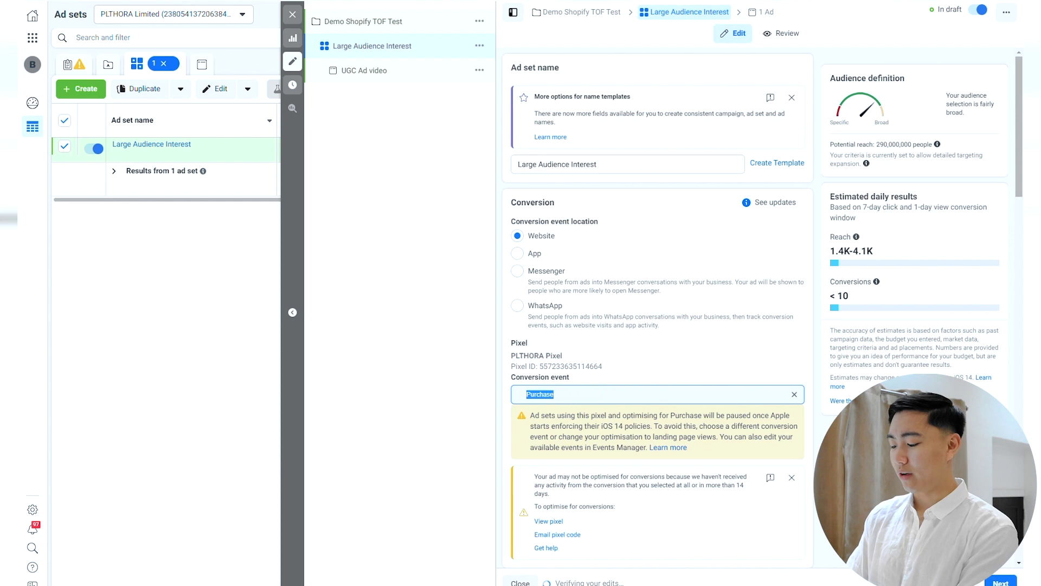
Search the conversion events for "add", then clear the conversion event field
{"action": "type", "text": "add"}
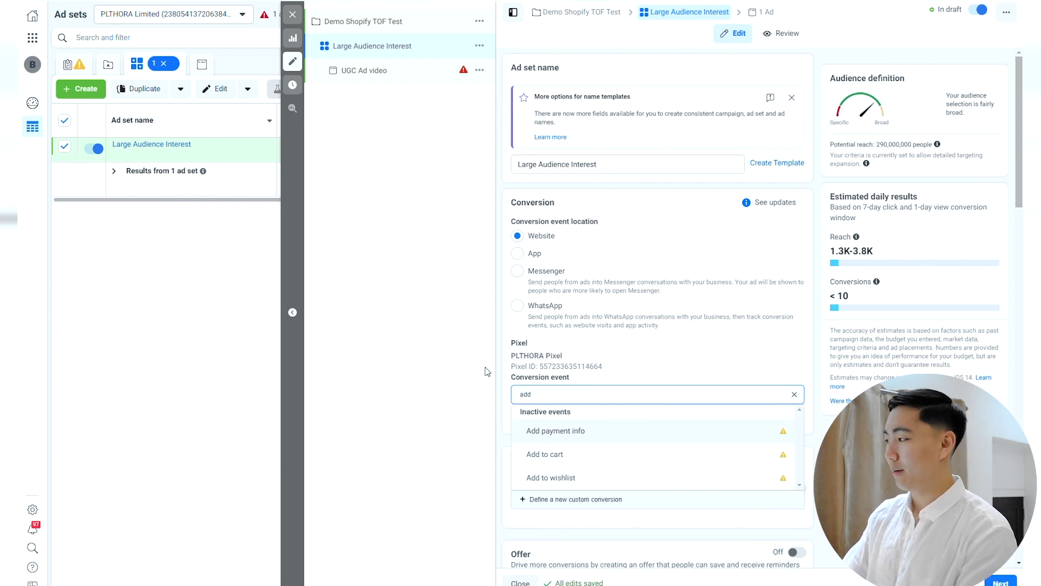
{"action": "double_click", "coordinate": [525, 394]}
{"action": "key", "text": "BackSpace"}
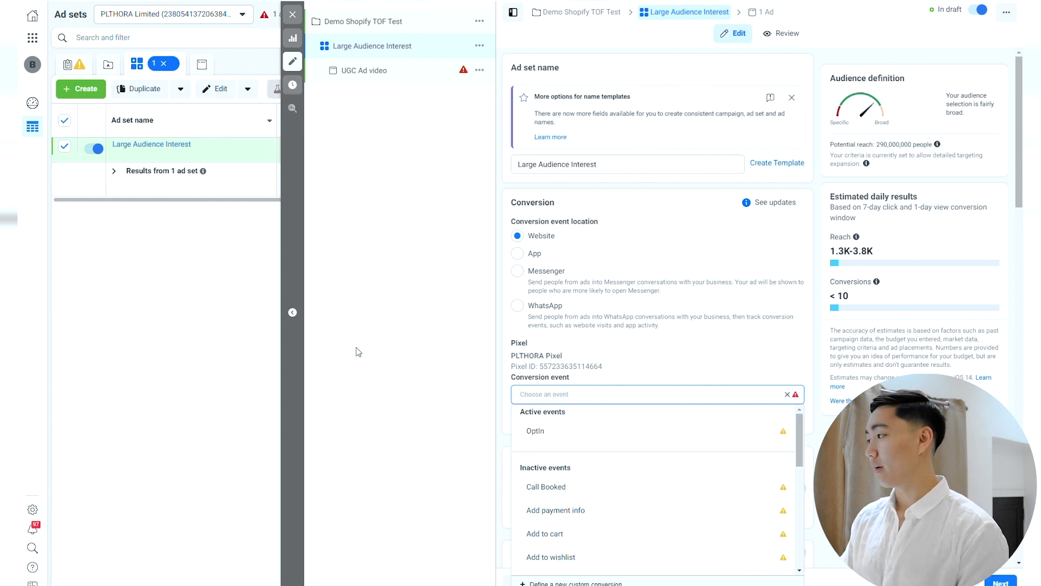
Close the ad set editor and review the campaign's lists of ads and ad sets
{"action": "left_click", "coordinate": [291, 16]}
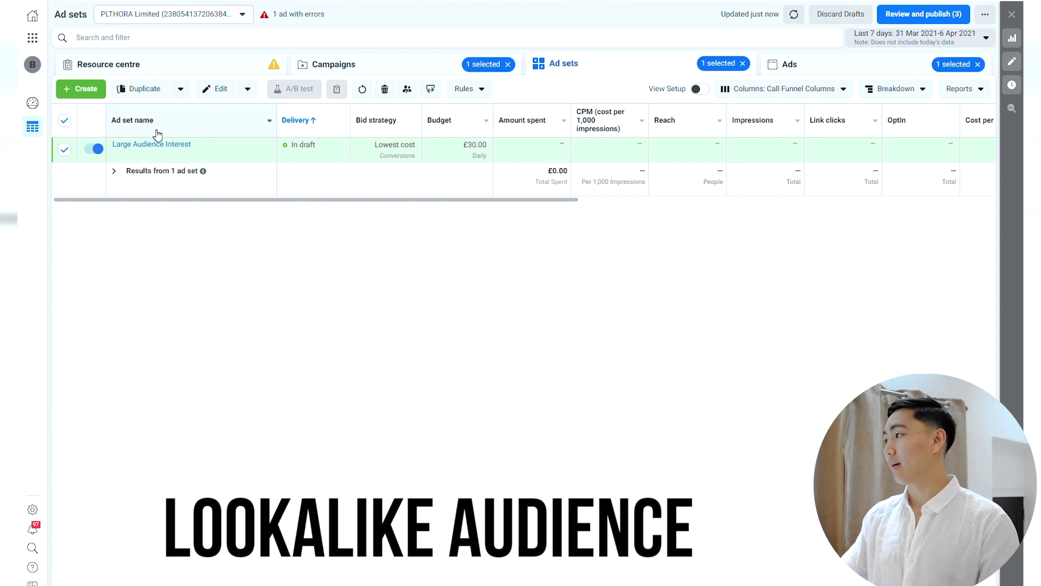
{"action": "left_click", "coordinate": [802, 58]}
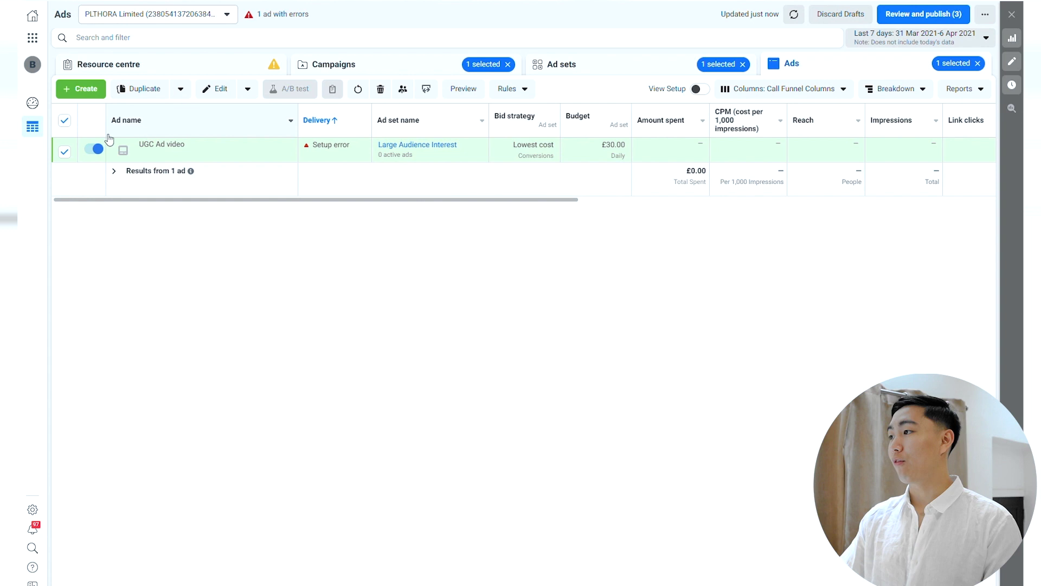
{"action": "left_click", "coordinate": [607, 60]}
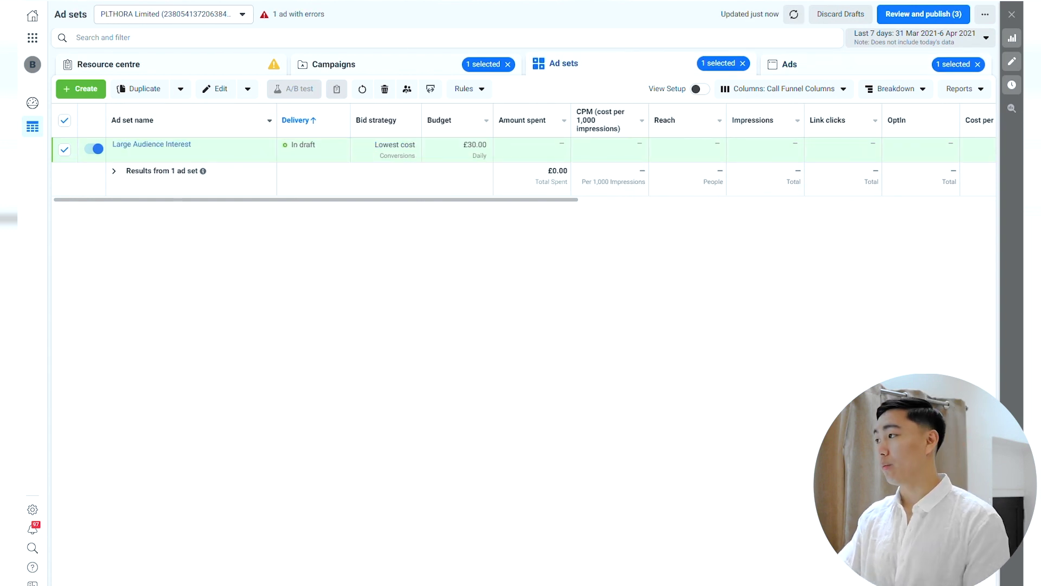
Duplicate the Demo Shopify TOF Test campaign and name the copy Demo Shopify TOF Scaling
{"action": "left_click", "coordinate": [416, 70]}
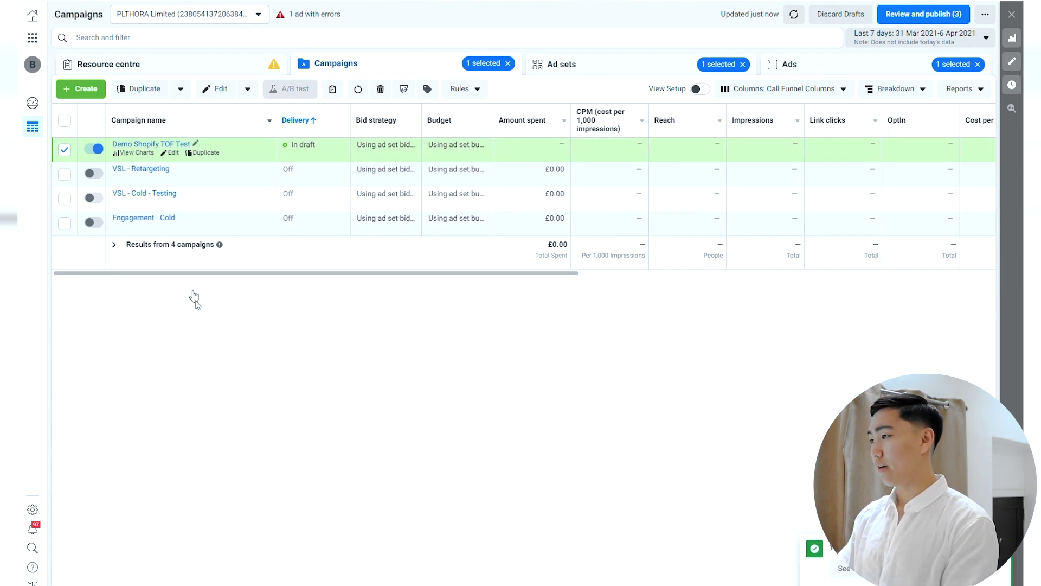
{"action": "key", "text": "ctrl+d"}
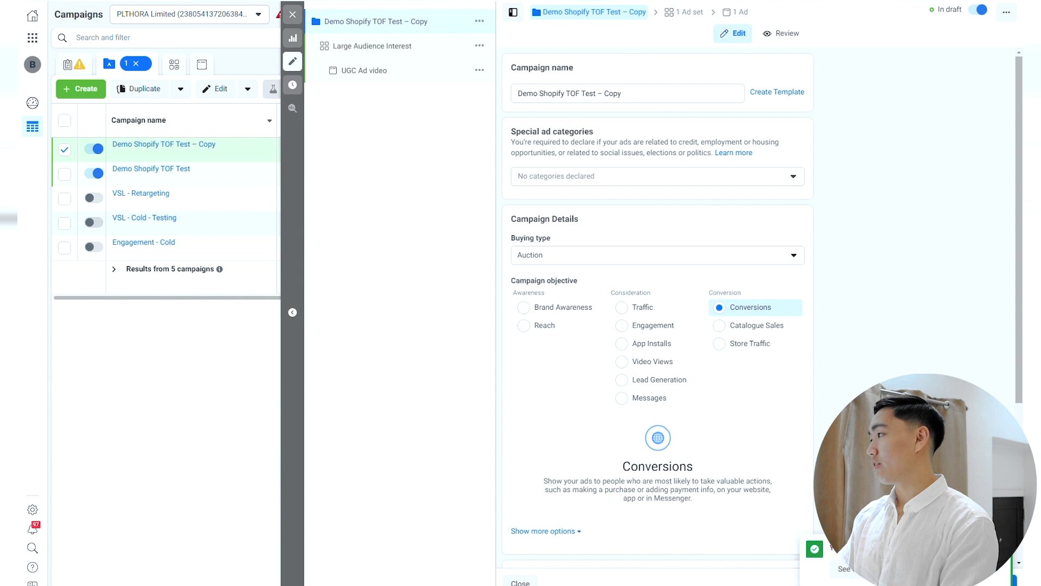
{"action": "left_click_drag", "start_coordinate": [621, 94], "coordinate": [580, 93]}
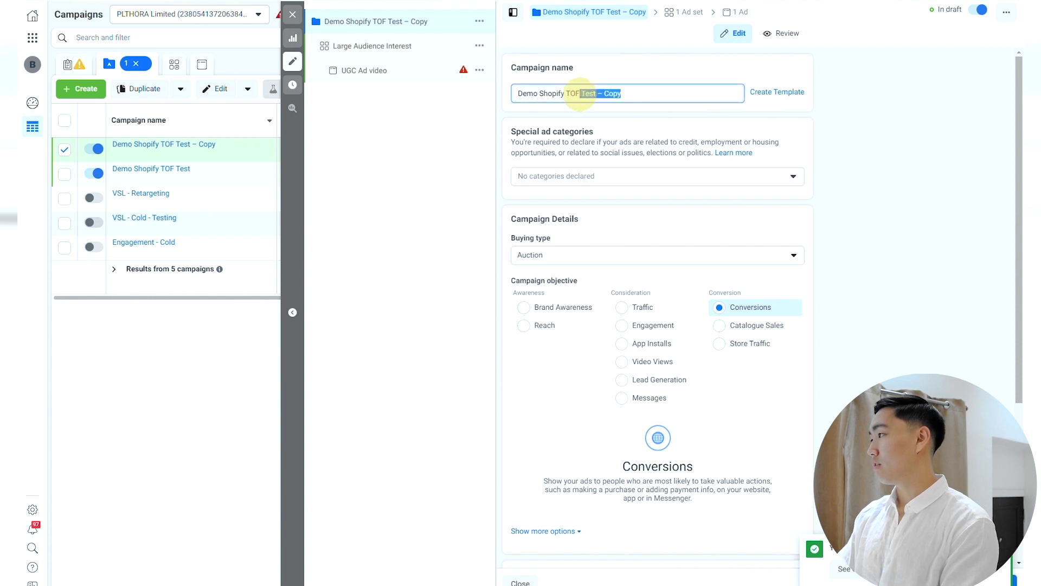
{"action": "type", "text": "Scaling"}
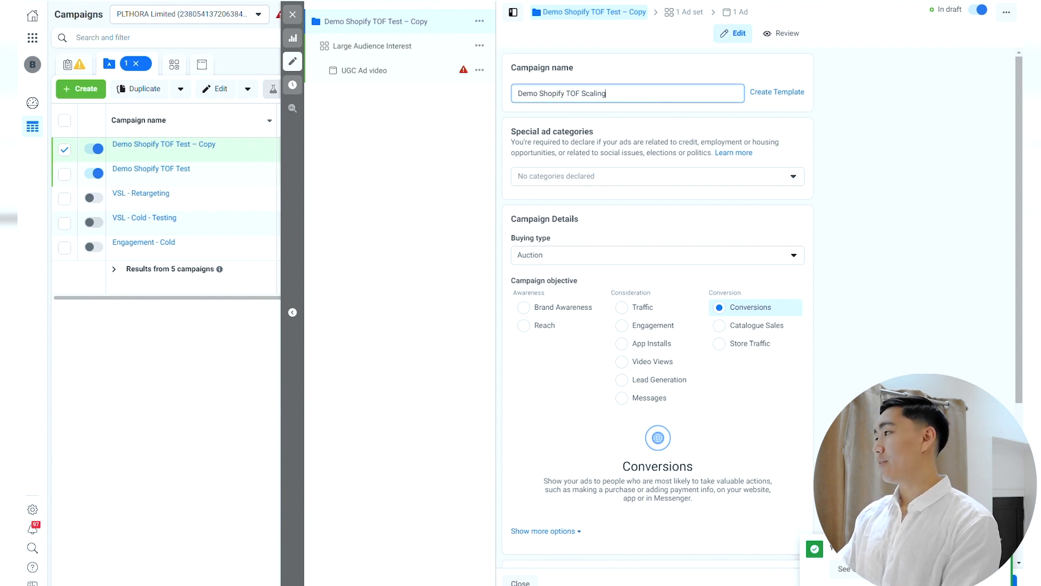
Turn on campaign budget optimisation for the Demo Shopify TOF Scaling campaign and close its editor
{"action": "scroll", "coordinate": [781, 347], "scroll_direction": "down", "scroll_amount": 4}
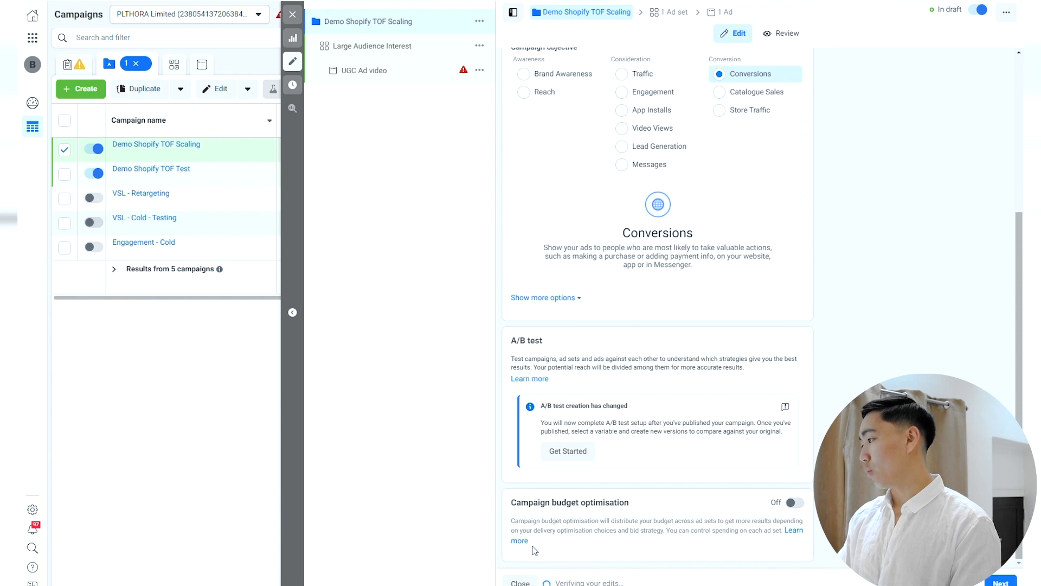
{"action": "left_click", "coordinate": [796, 502]}
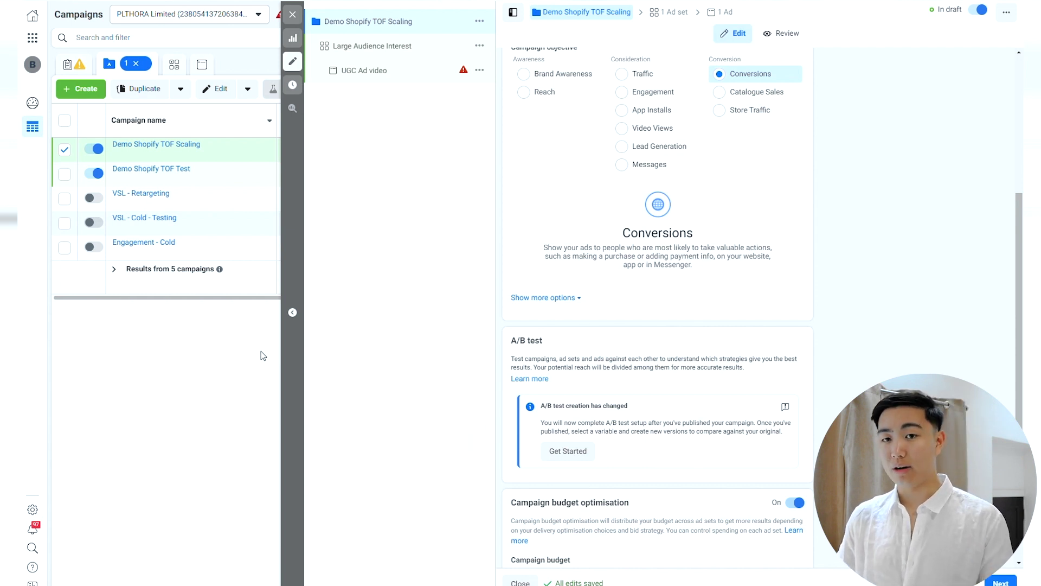
{"action": "mouse_move", "coordinate": [218, 228]}
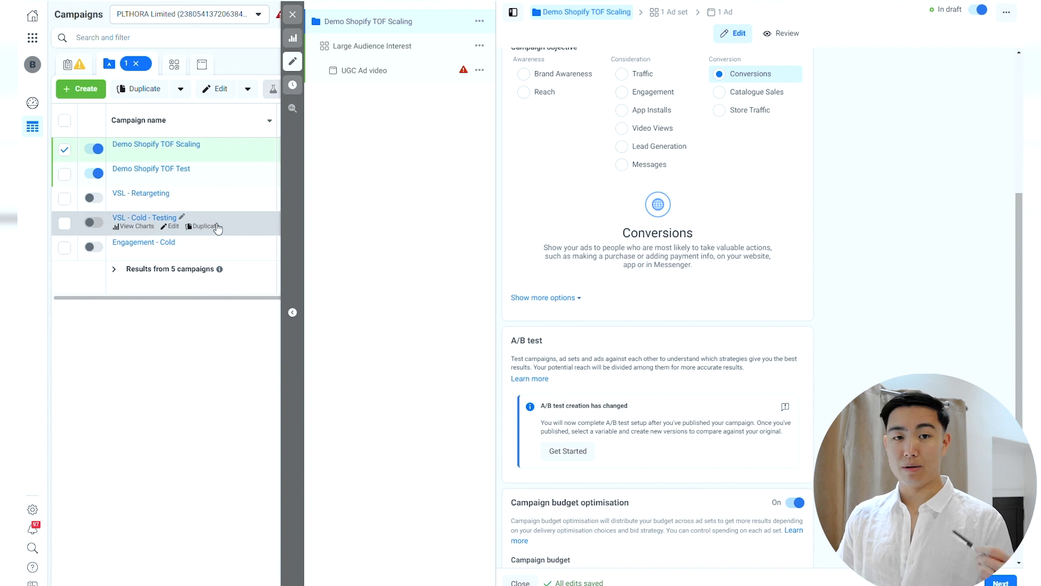
{"action": "left_click", "coordinate": [292, 14]}
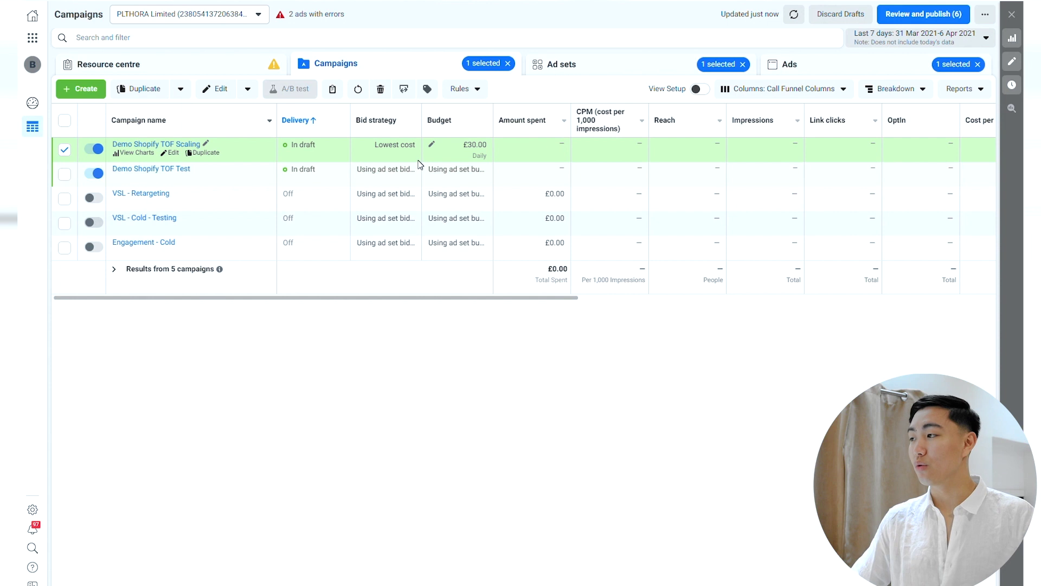
Create a new campaign with the Conversions objective, name it MOF, and turn on its campaign budget optimisation
{"action": "left_click", "coordinate": [67, 91]}
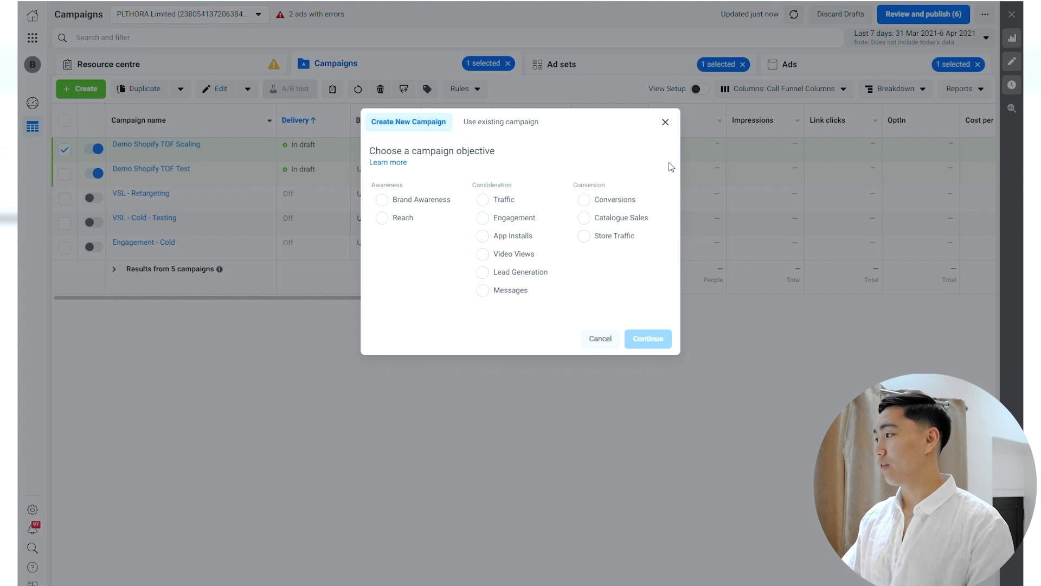
{"action": "left_click", "coordinate": [619, 200]}
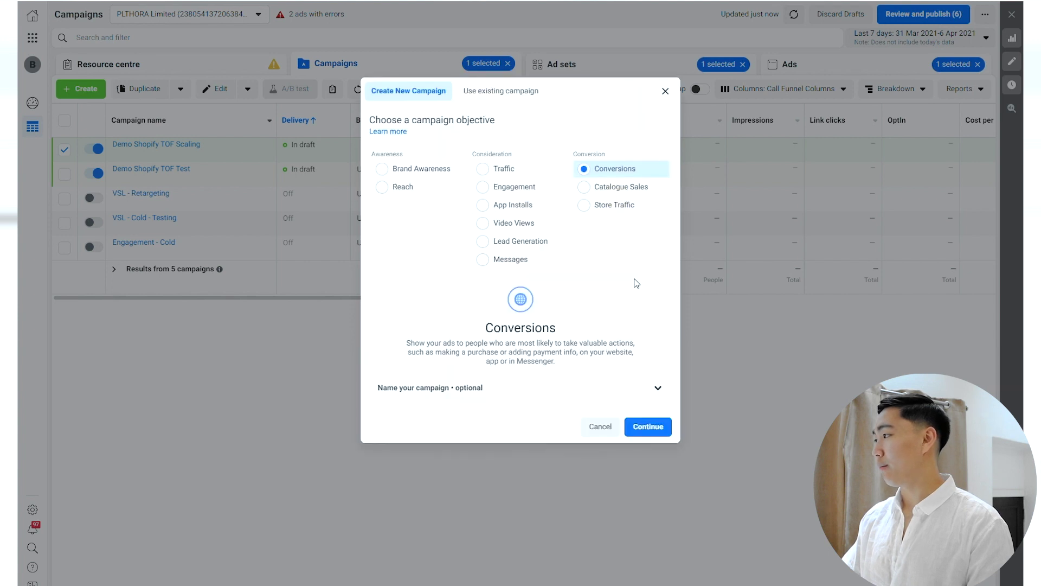
{"action": "left_click", "coordinate": [646, 431]}
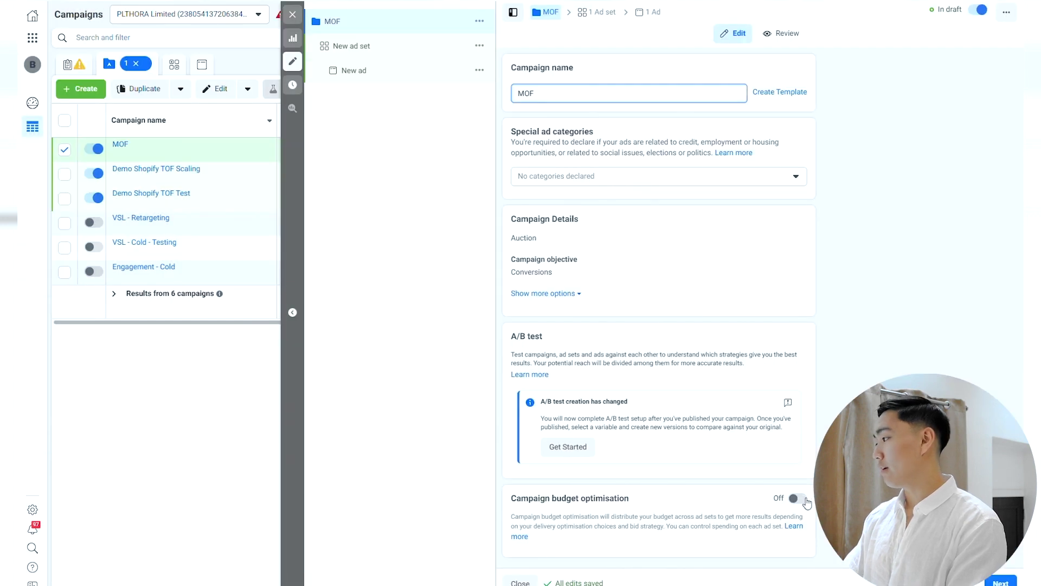
{"action": "left_click", "coordinate": [799, 497]}
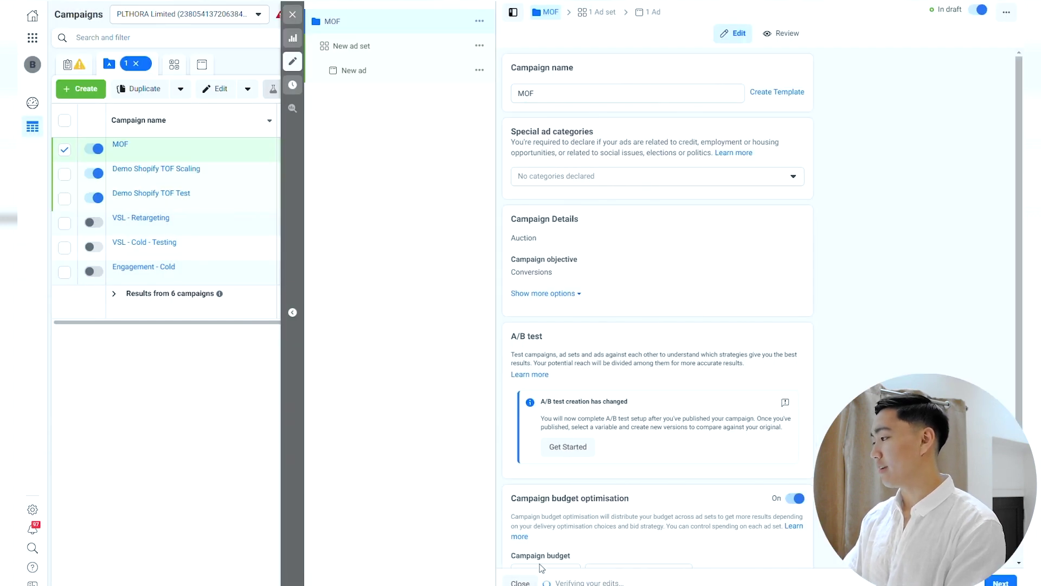
{"action": "scroll", "coordinate": [651, 325], "scroll_direction": "down", "scroll_amount": 2}
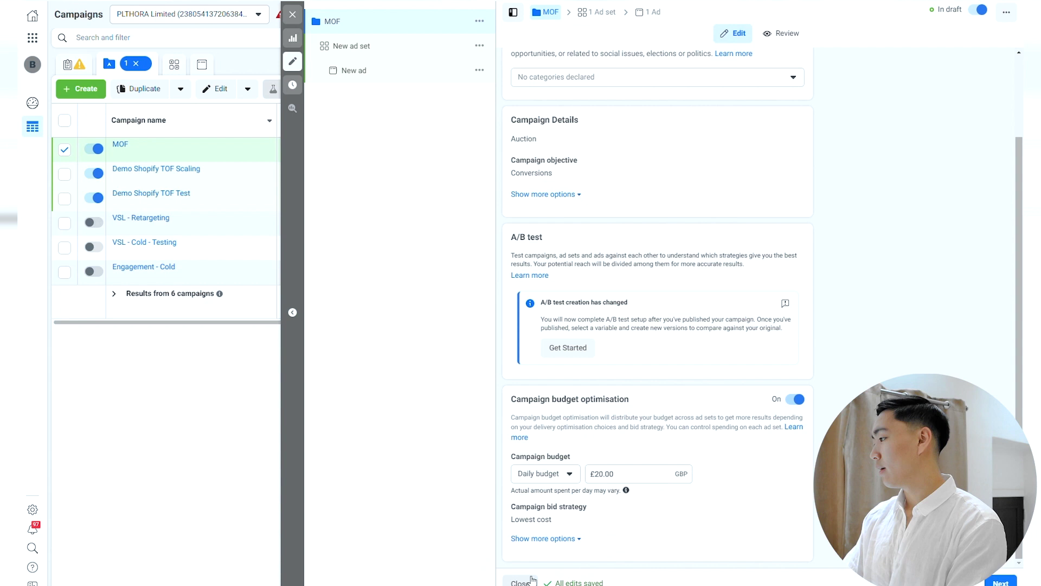
Set the conversion event of the MOF campaign's new ad set to Purchase
{"action": "left_click", "coordinate": [1001, 583]}
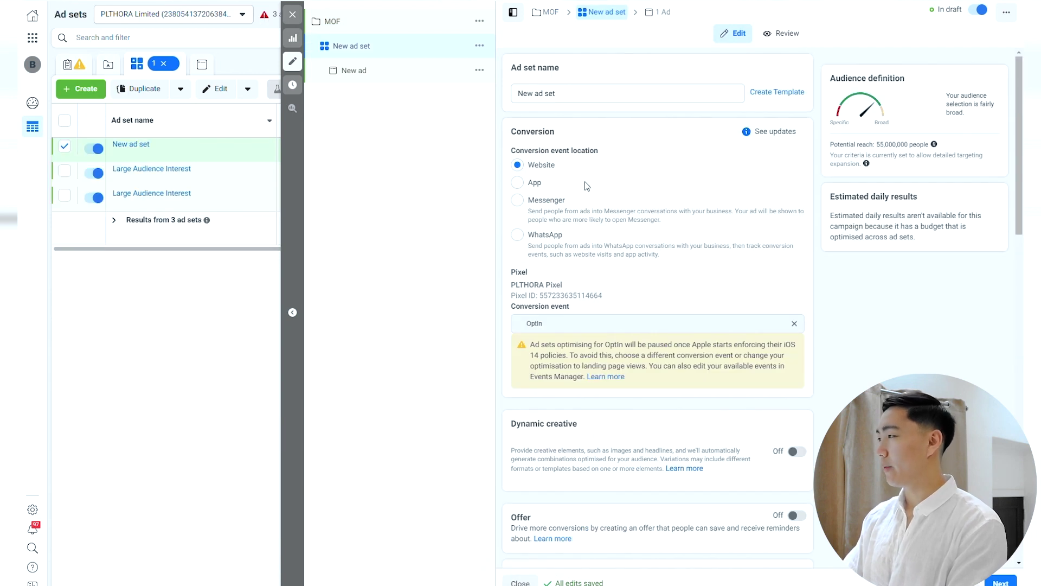
{"action": "scroll", "coordinate": [611, 279], "scroll_direction": "down", "scroll_amount": 4}
{"action": "left_click", "coordinate": [577, 112]}
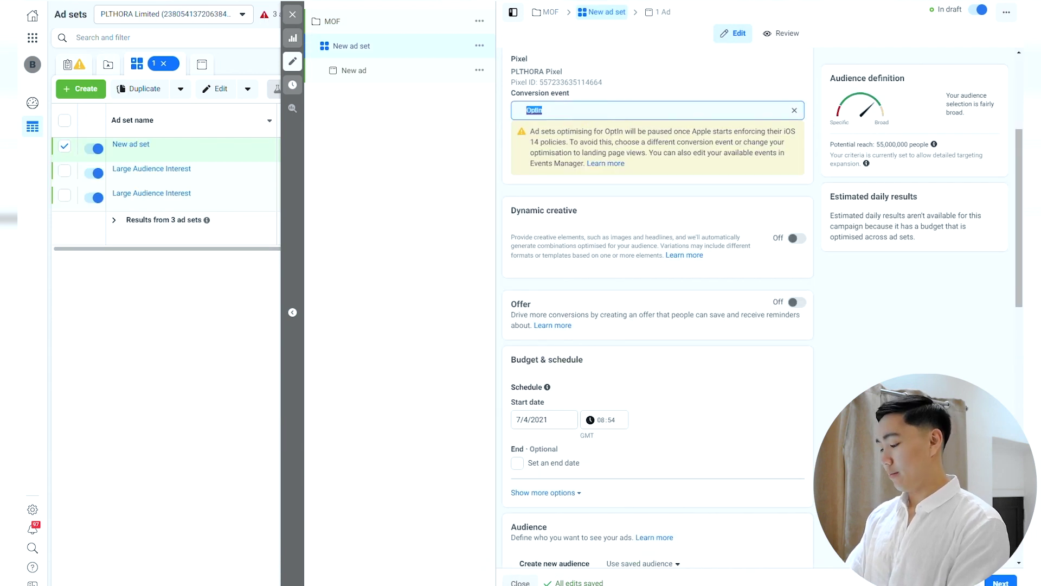
{"action": "type", "text": "purchas"}
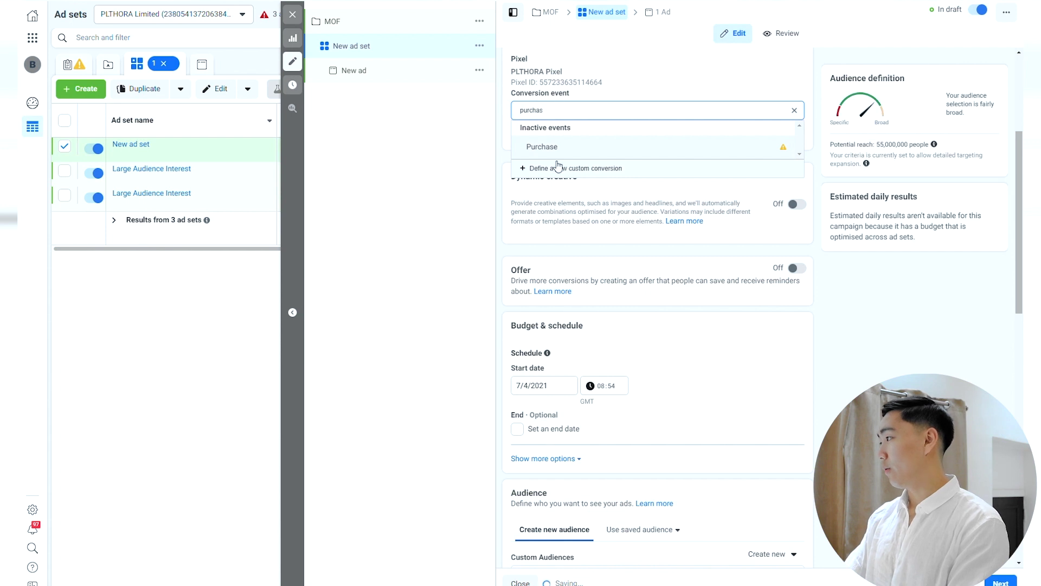
{"action": "left_click", "coordinate": [543, 145]}
Review the audience settings of the MOF ad set and open the list of existing custom audiences
{"action": "scroll", "coordinate": [580, 324], "scroll_direction": "down", "scroll_amount": 4}
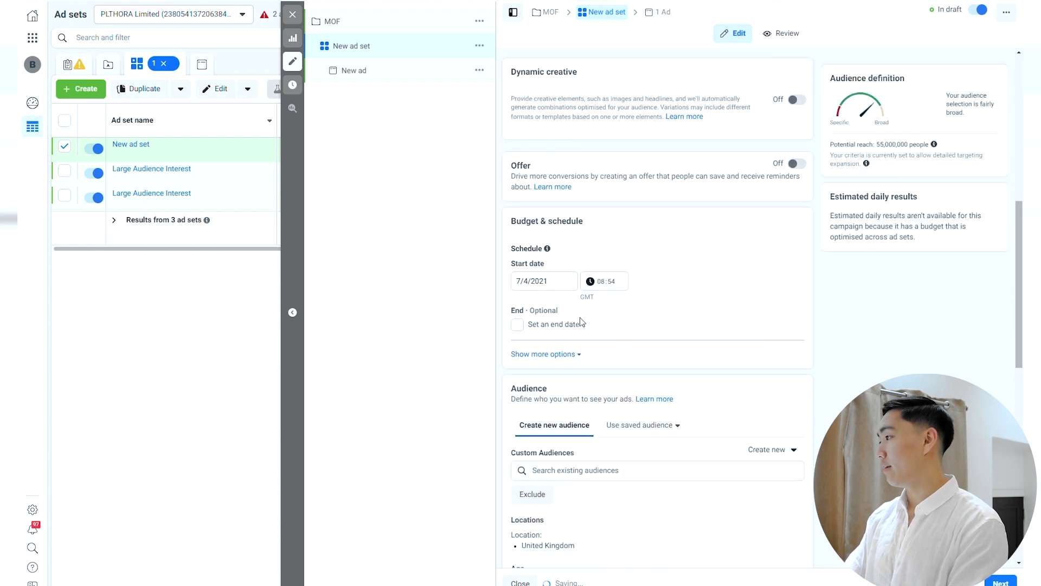
{"action": "scroll", "coordinate": [553, 276], "scroll_direction": "down", "scroll_amount": 4}
{"action": "mouse_move", "coordinate": [556, 286]}
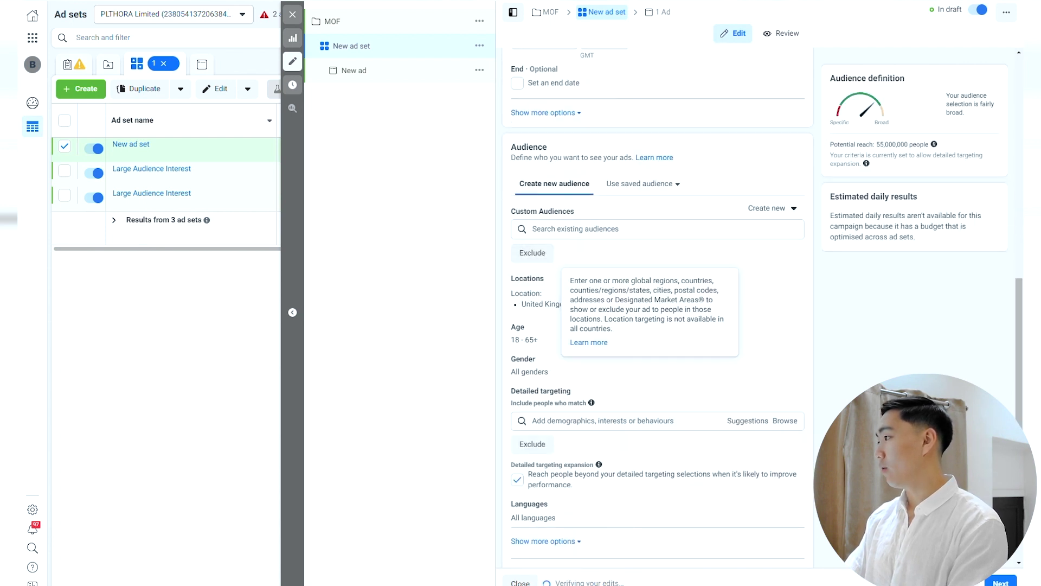
{"action": "left_click", "coordinate": [532, 229]}
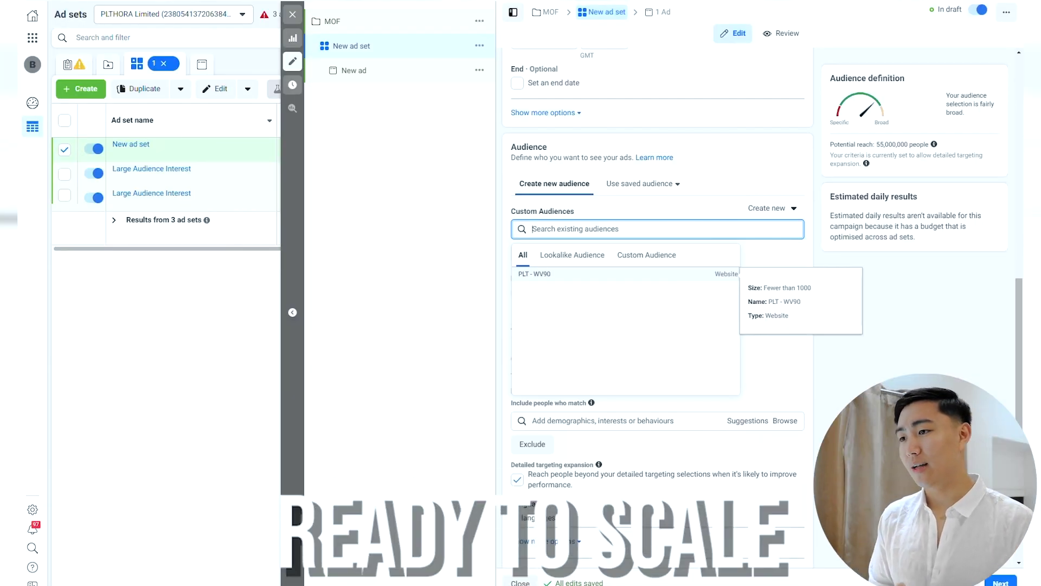
Switch the setup of the MOF campaign's new ad to use an existing post
{"action": "left_click", "coordinate": [369, 80]}
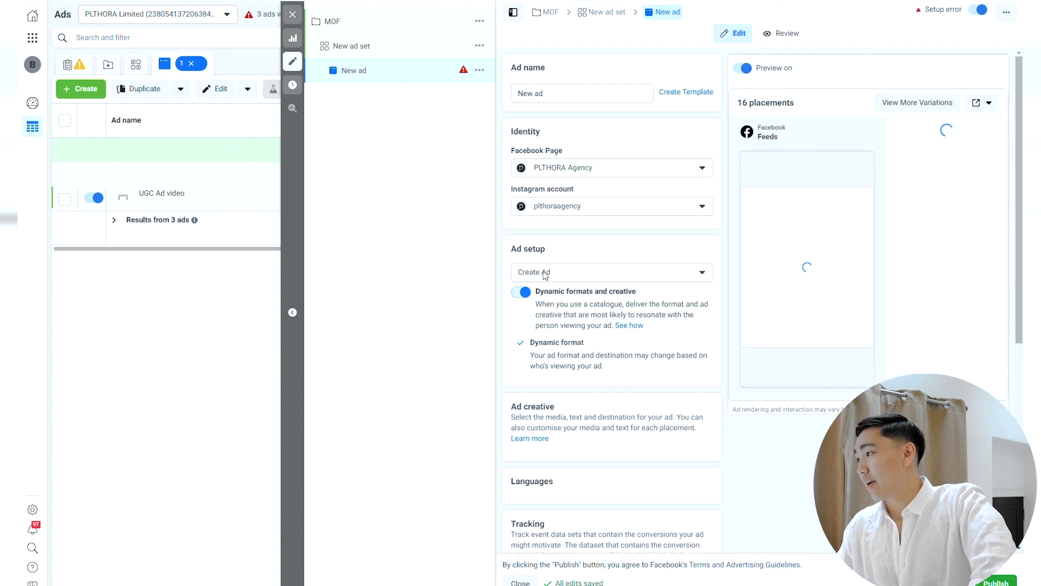
{"action": "left_click", "coordinate": [550, 270]}
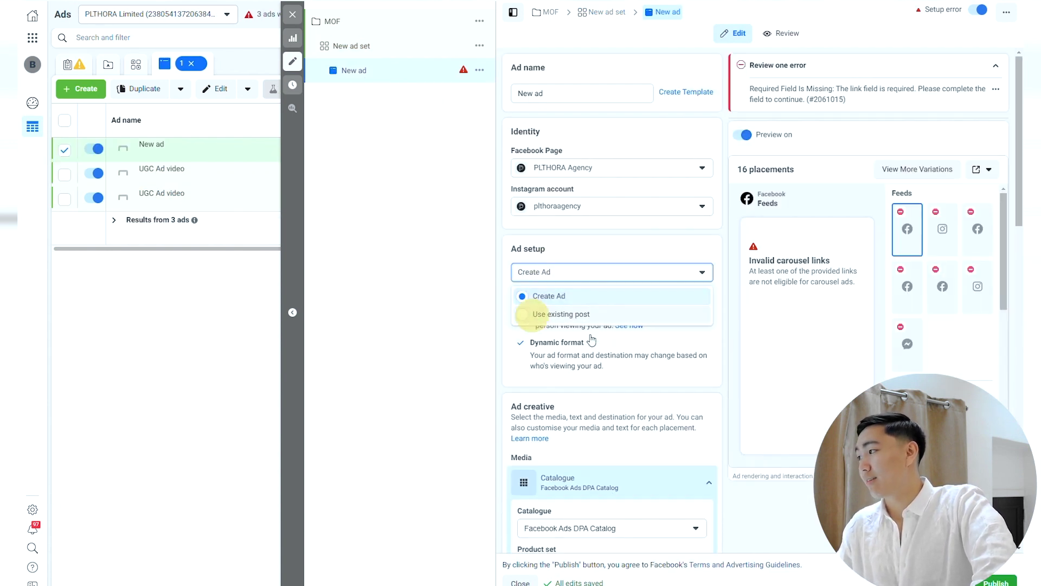
{"action": "left_click", "coordinate": [567, 311]}
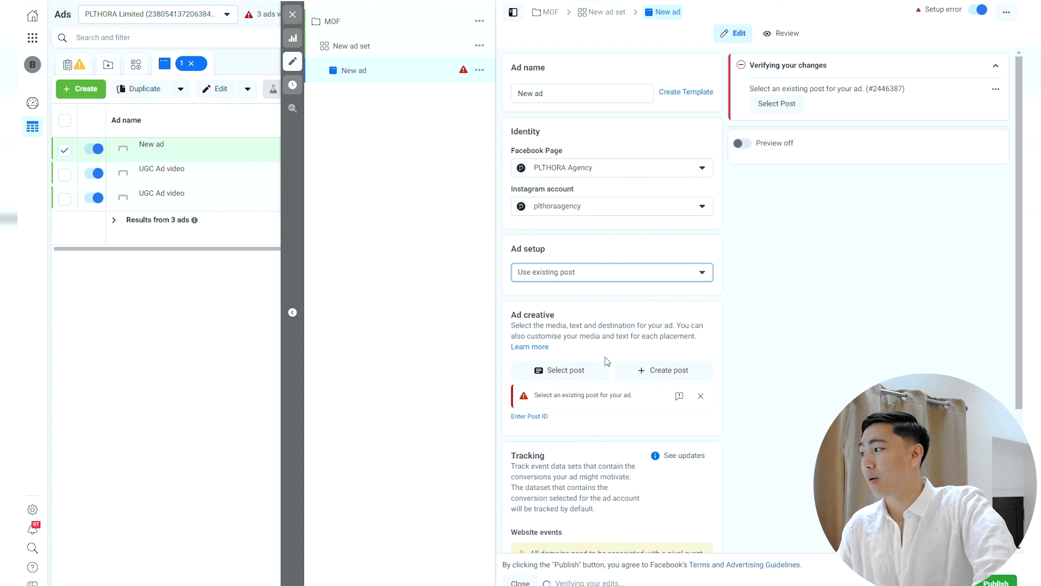